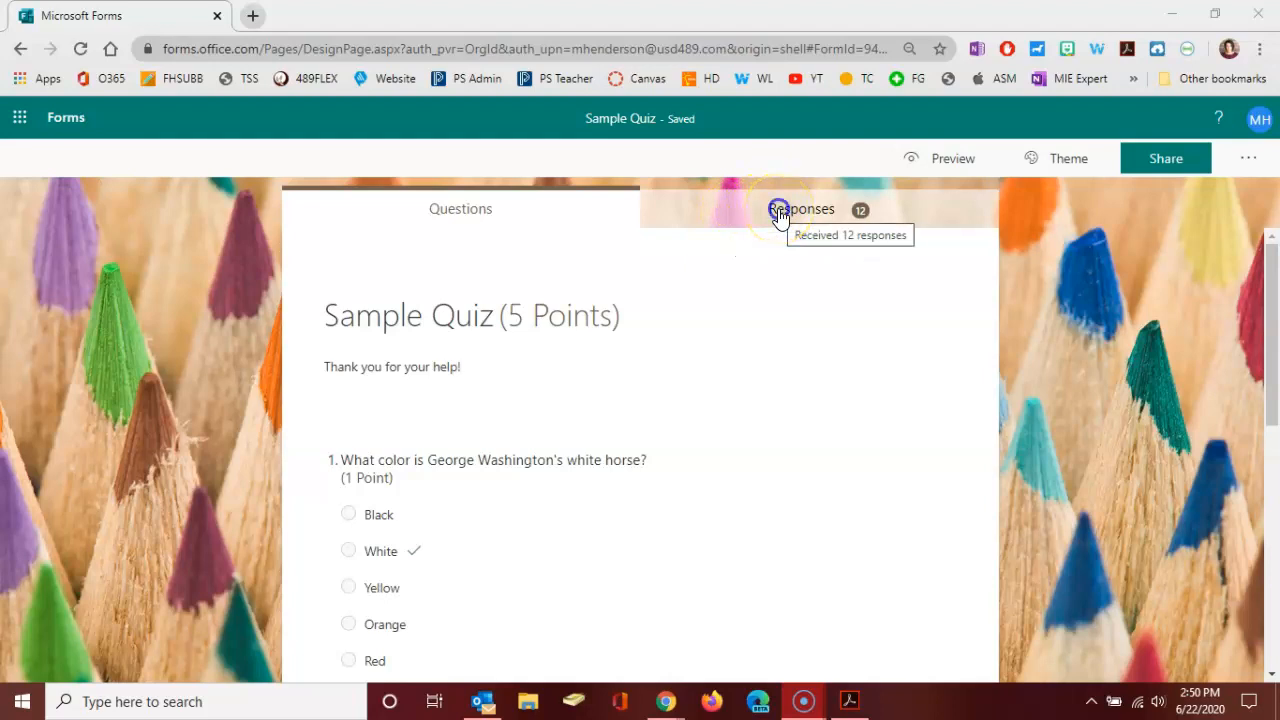
Open the quiz's responses and examine the summary results and answer charts for all three questions
click(779, 212)
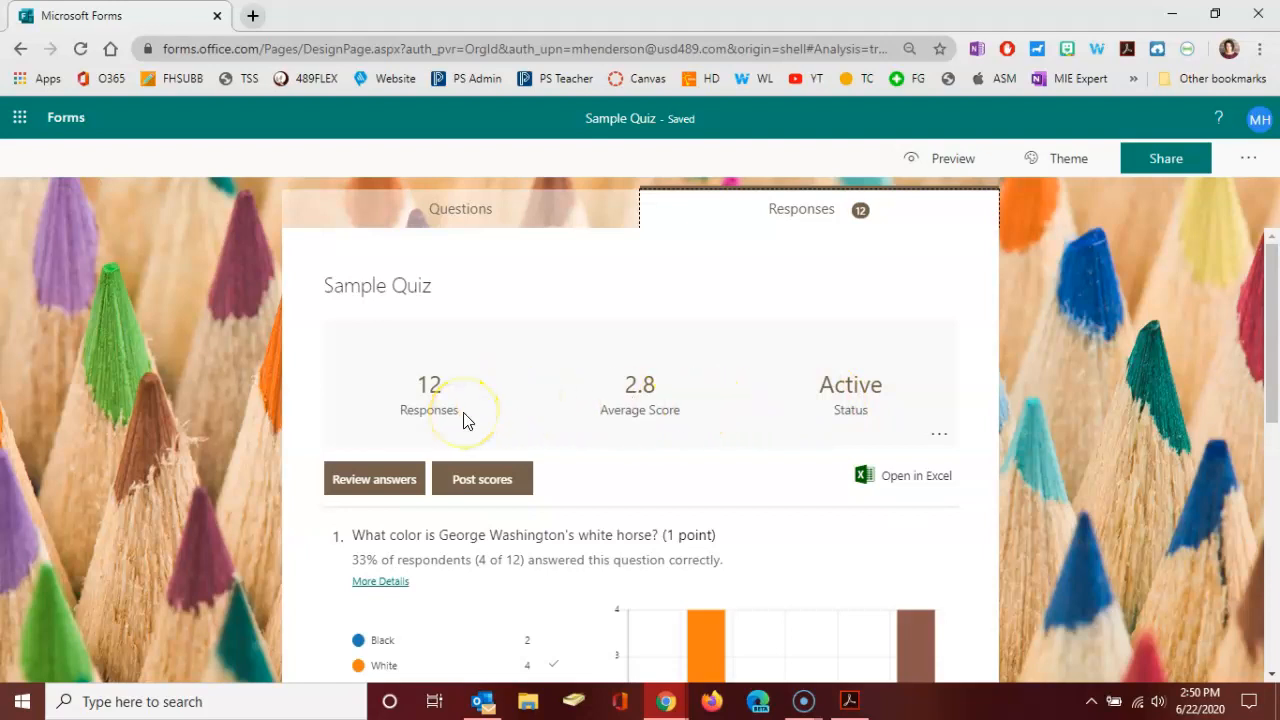
scroll(463, 420, down, 2)
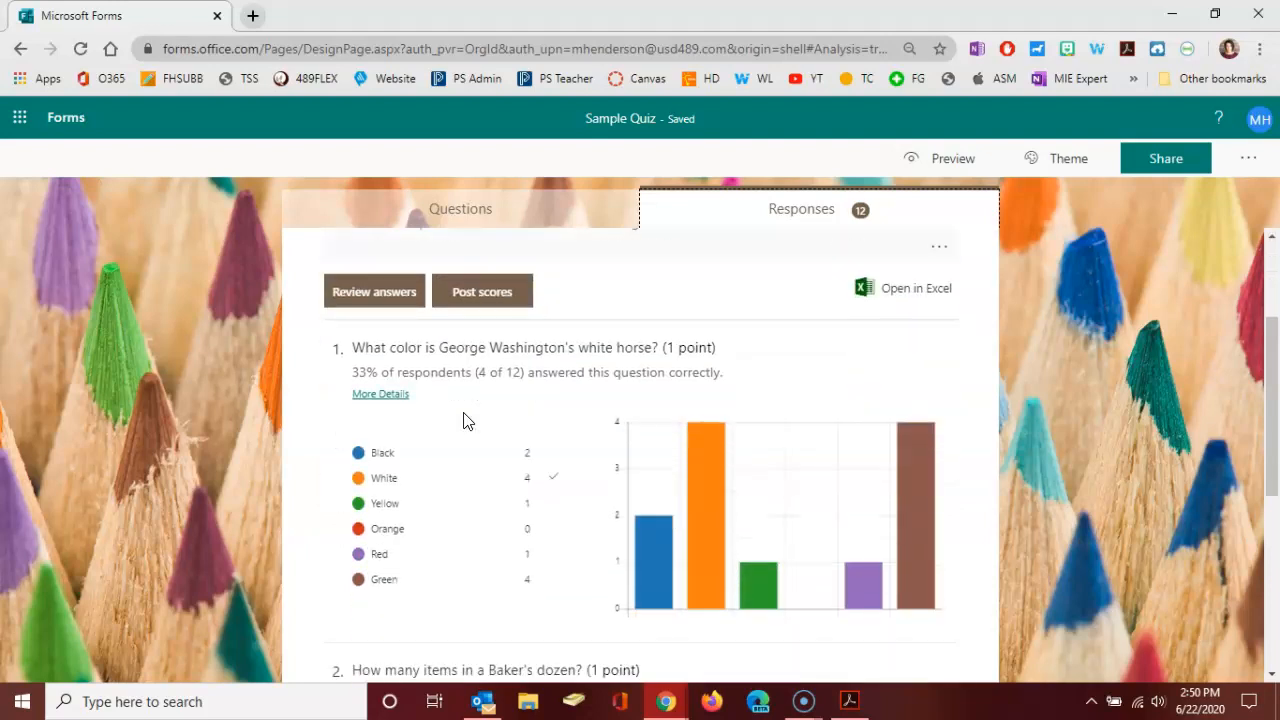
mouse_move(920, 563)
scroll(739, 484, down, 3)
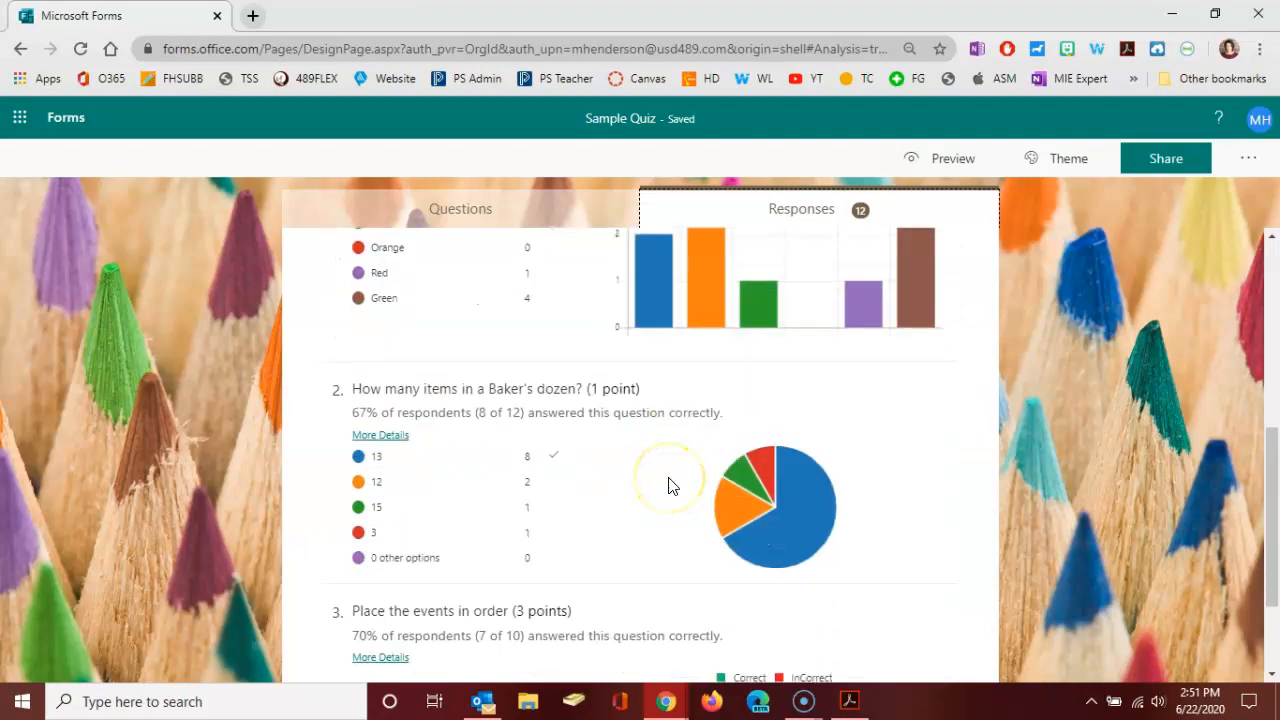
scroll(672, 486, up, 2)
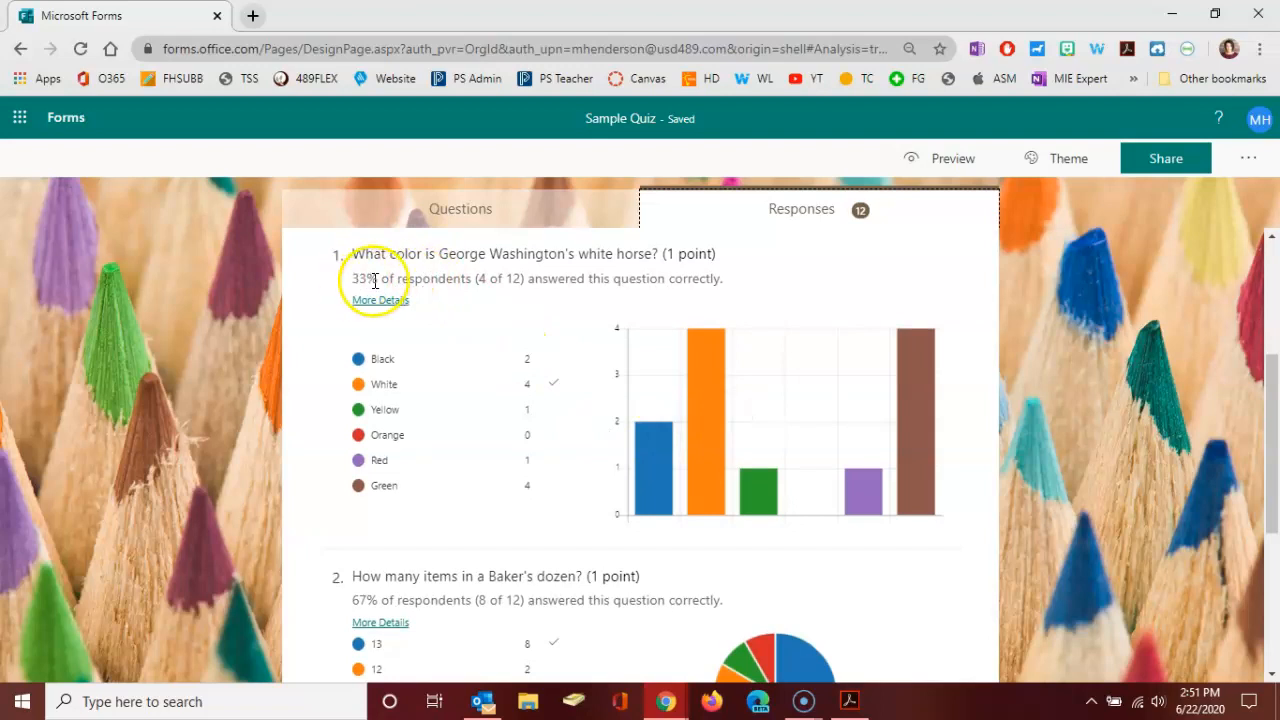
scroll(459, 420, down, 2)
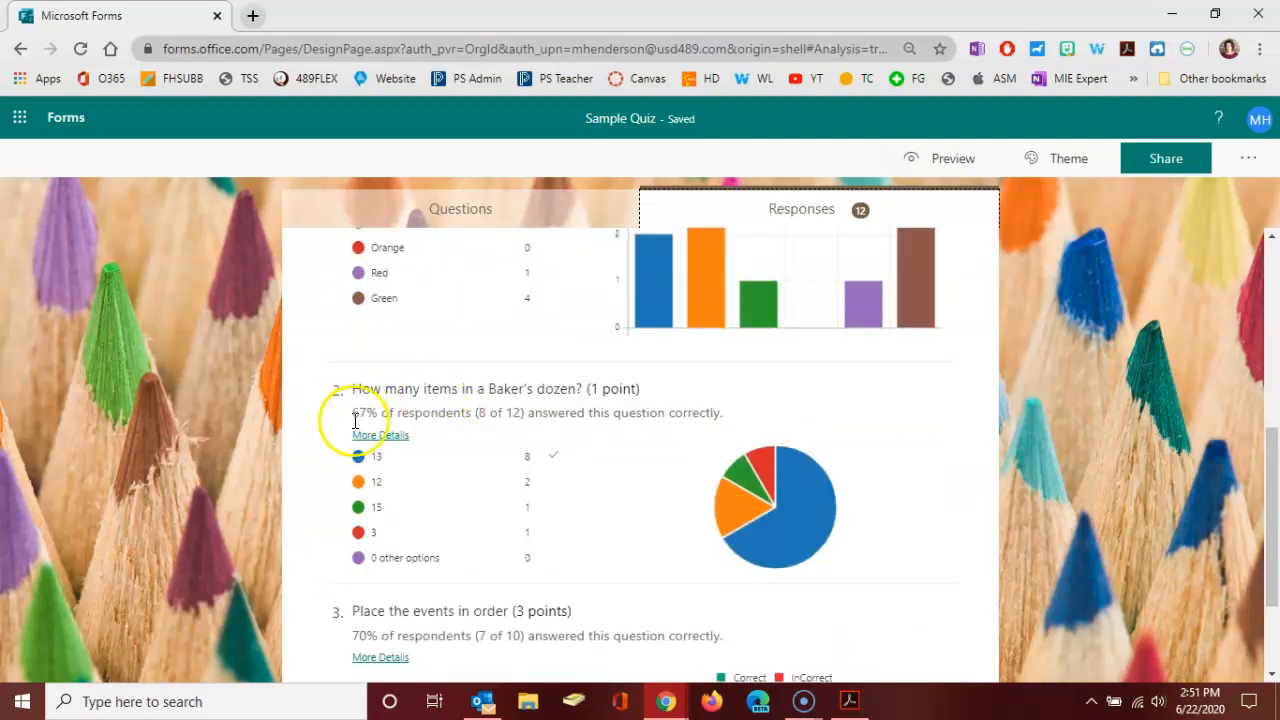
scroll(469, 455, down, 2)
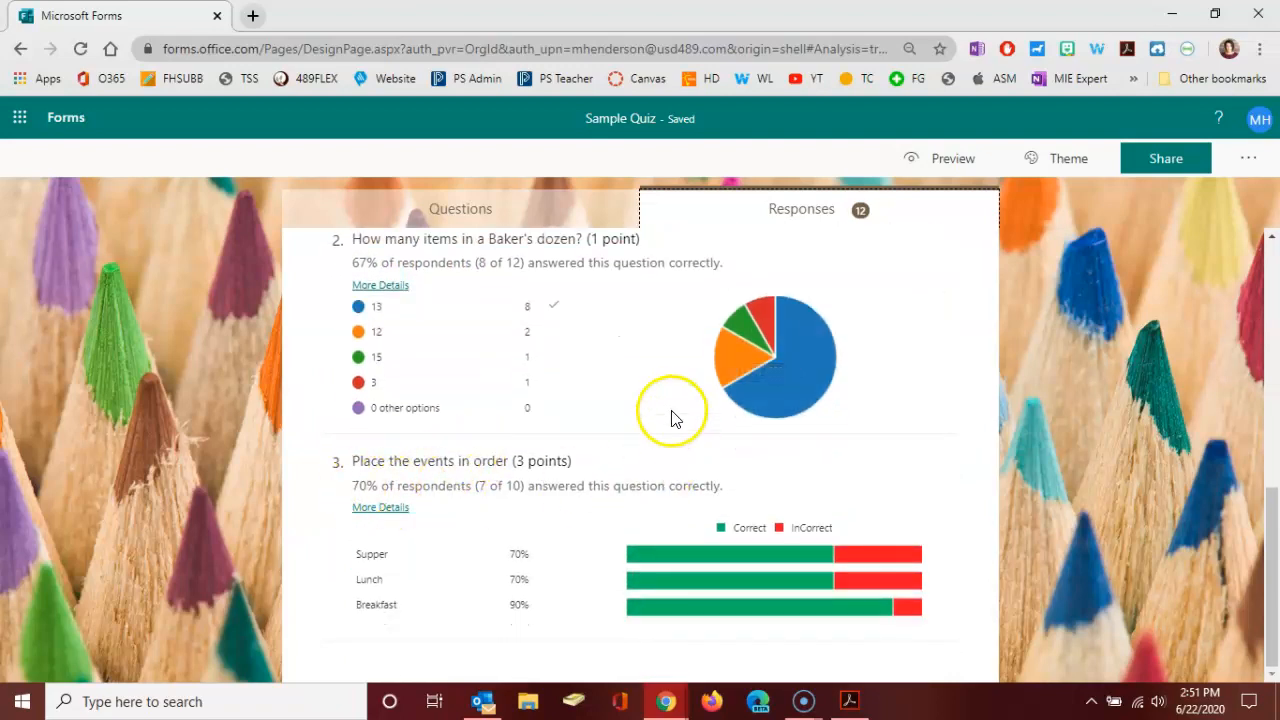
scroll(672, 418, up, 6)
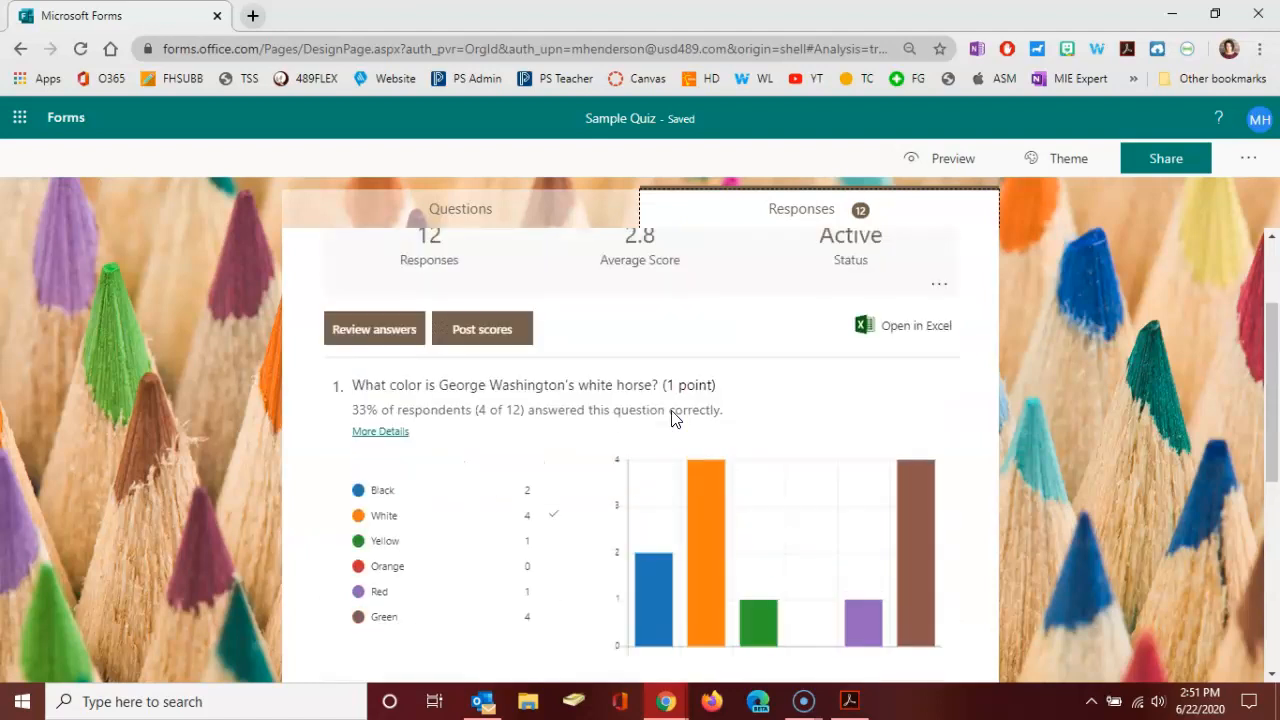
Open the answer review for individual people and examine the first respondent's graded answers
click(378, 480)
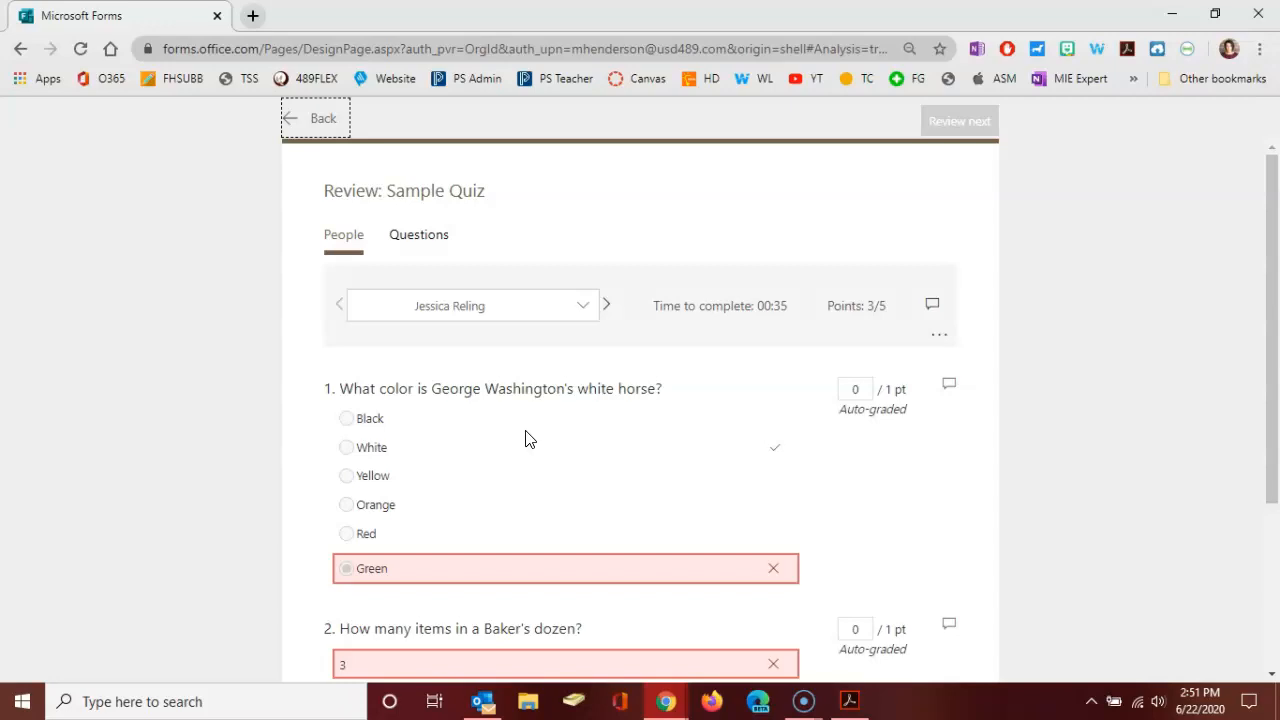
click(547, 432)
scroll(553, 430, down, 2)
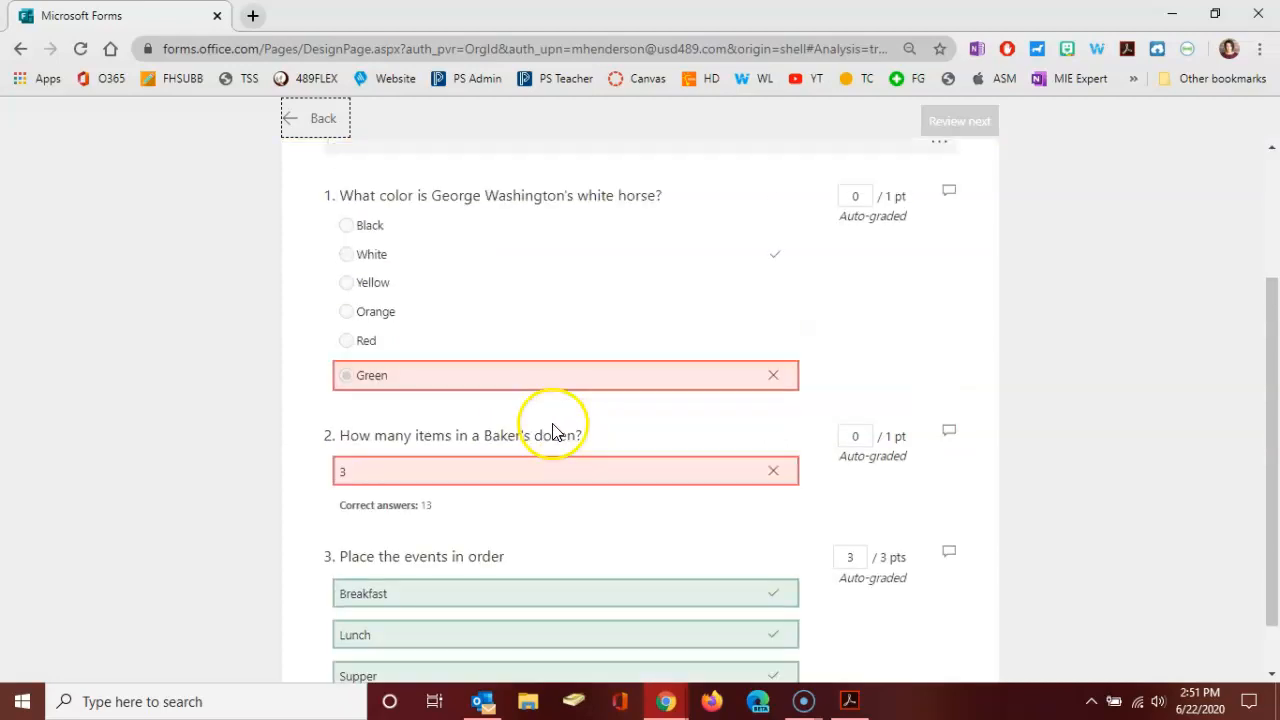
scroll(553, 432, up, 1)
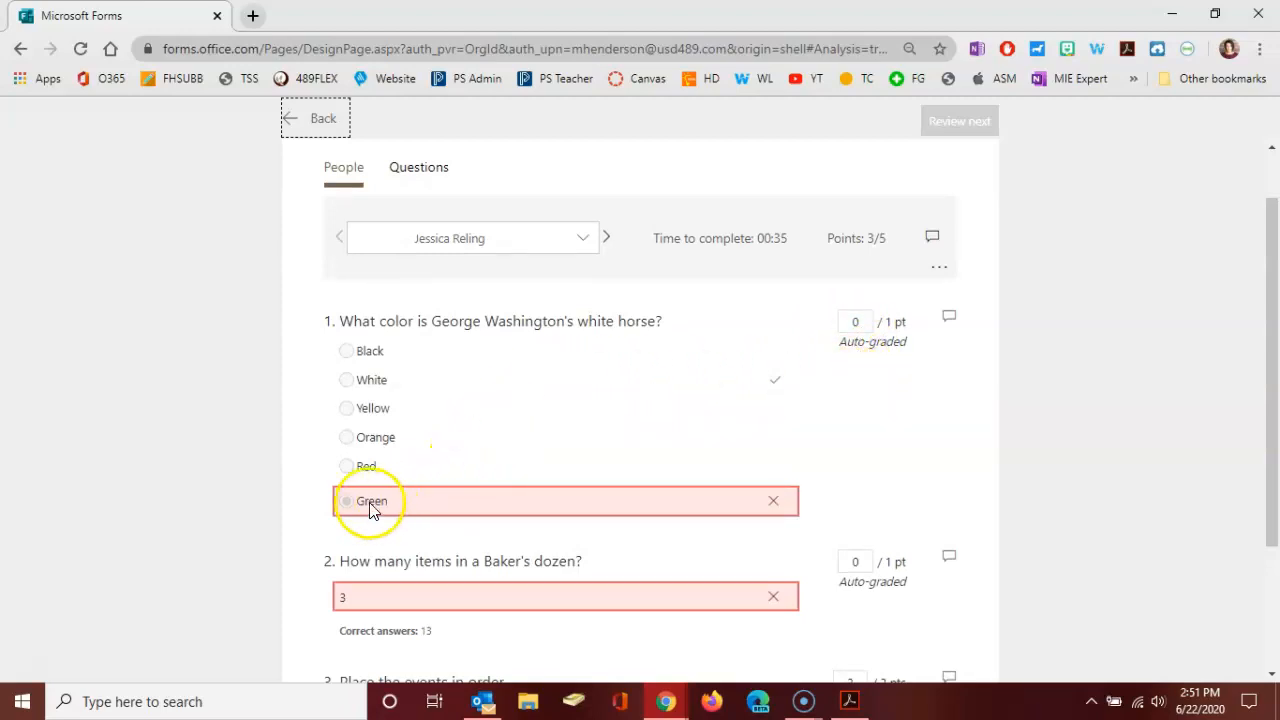
Inspect the editable question 1 score and the feedback controls for the first respondent, and show the response's additional options
click(857, 323)
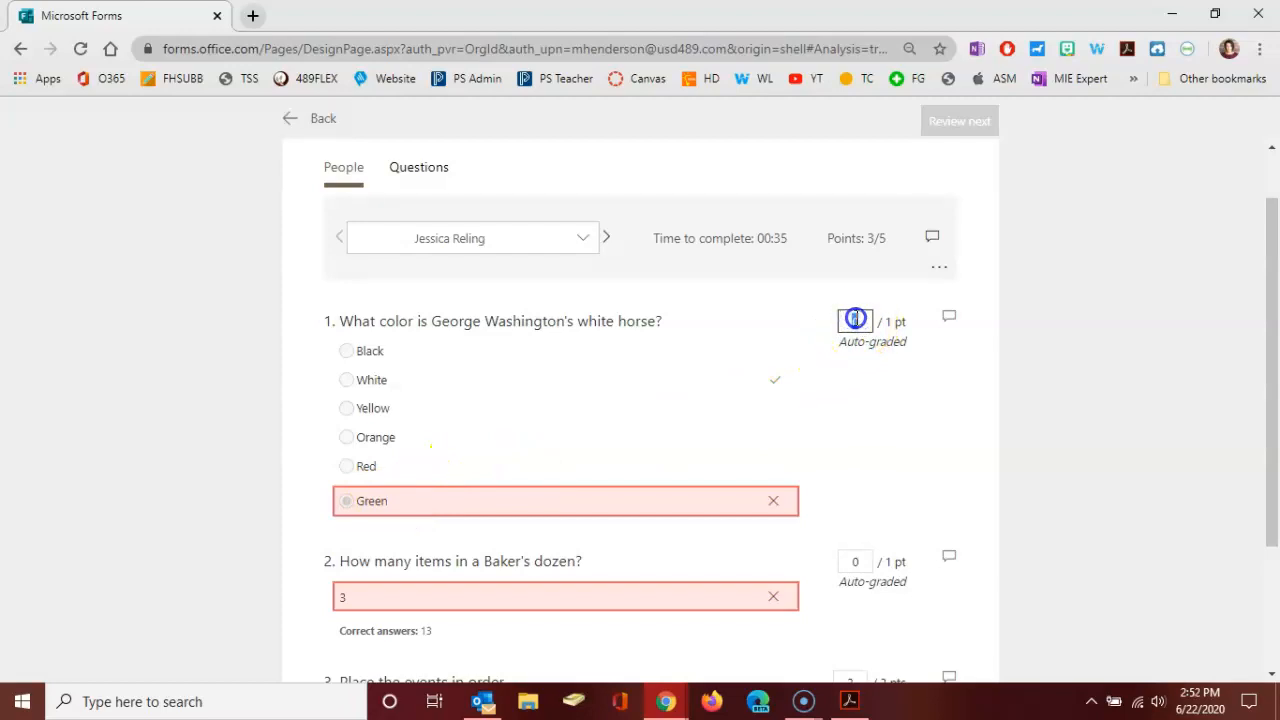
text(1)
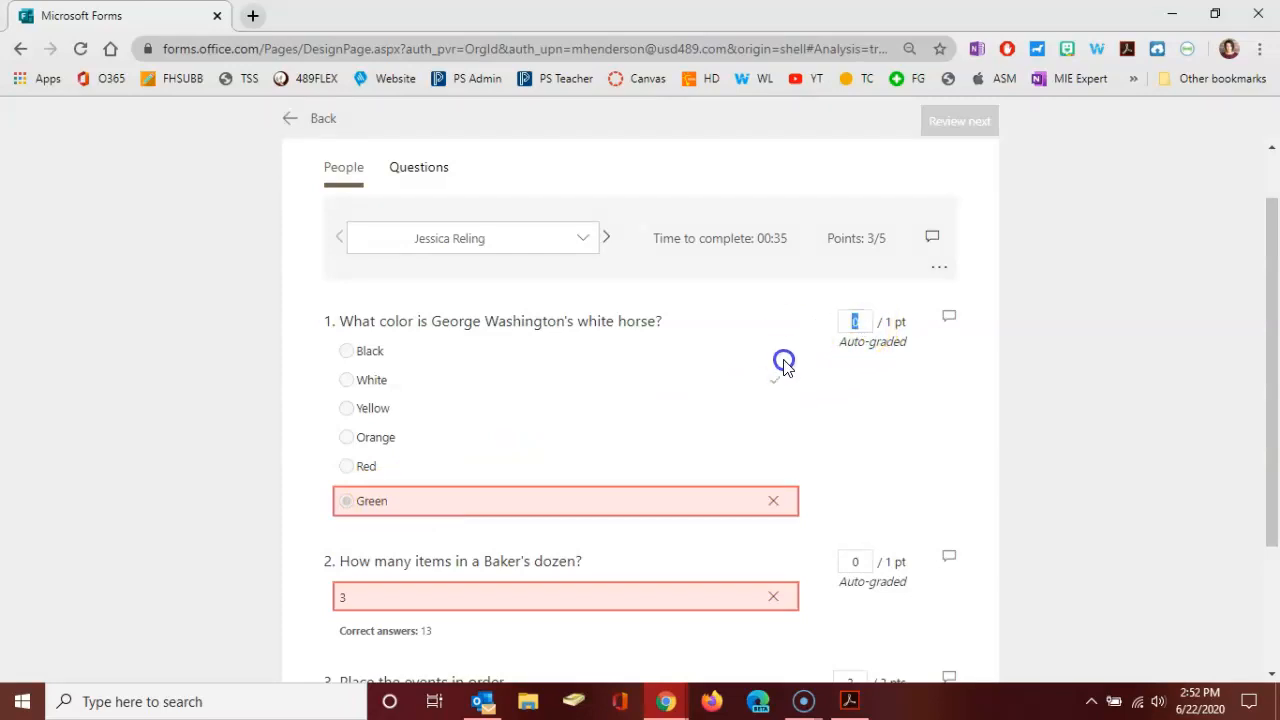
scroll(783, 360, down, 2)
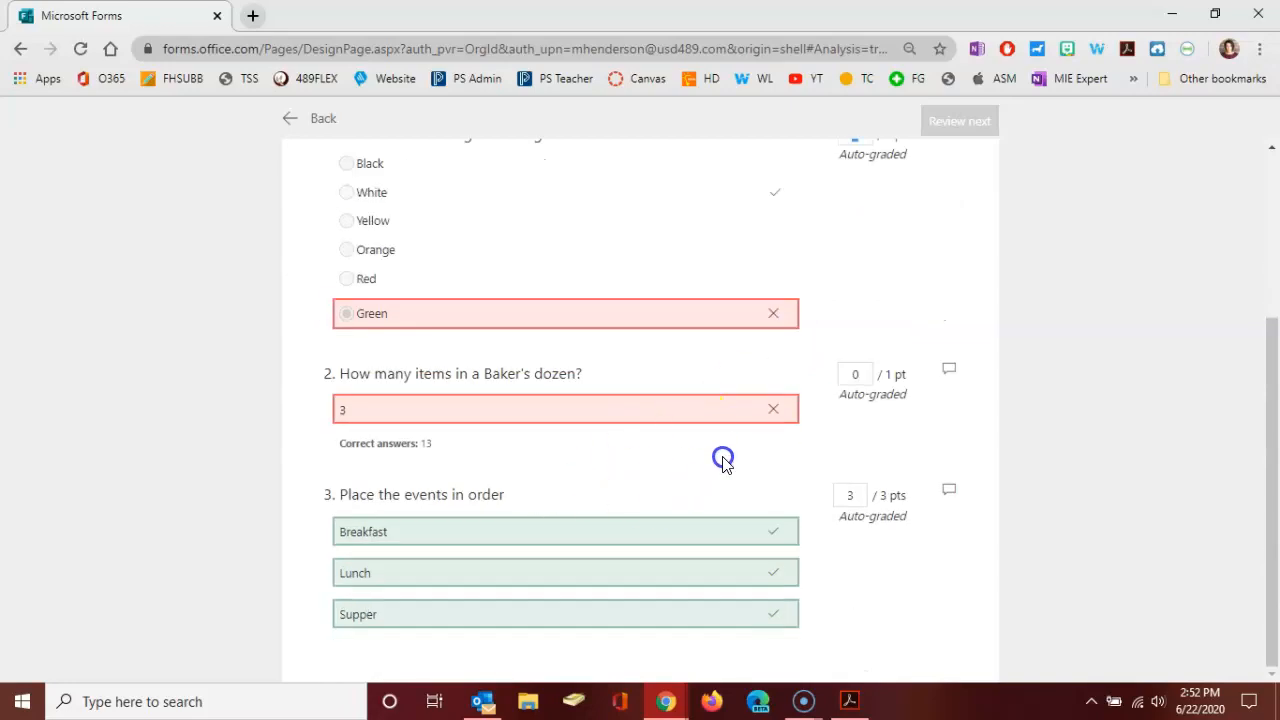
scroll(723, 457, up, 3)
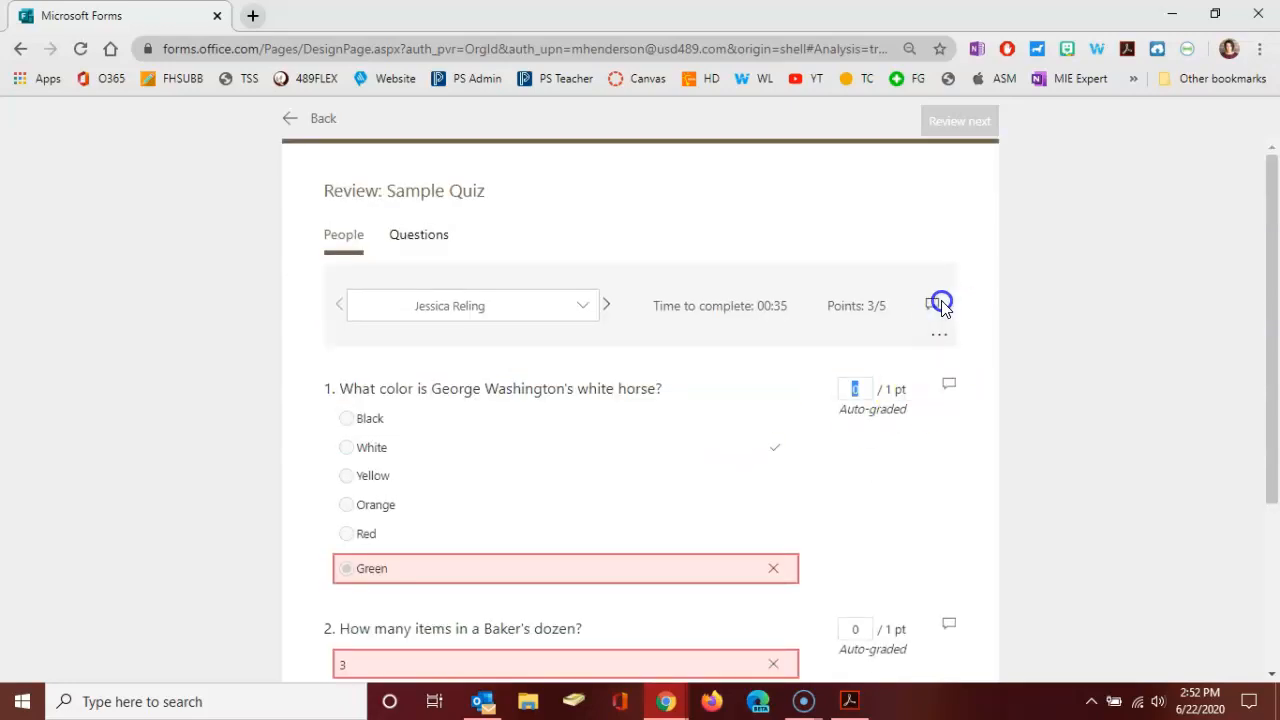
scroll(910, 477, down, 1)
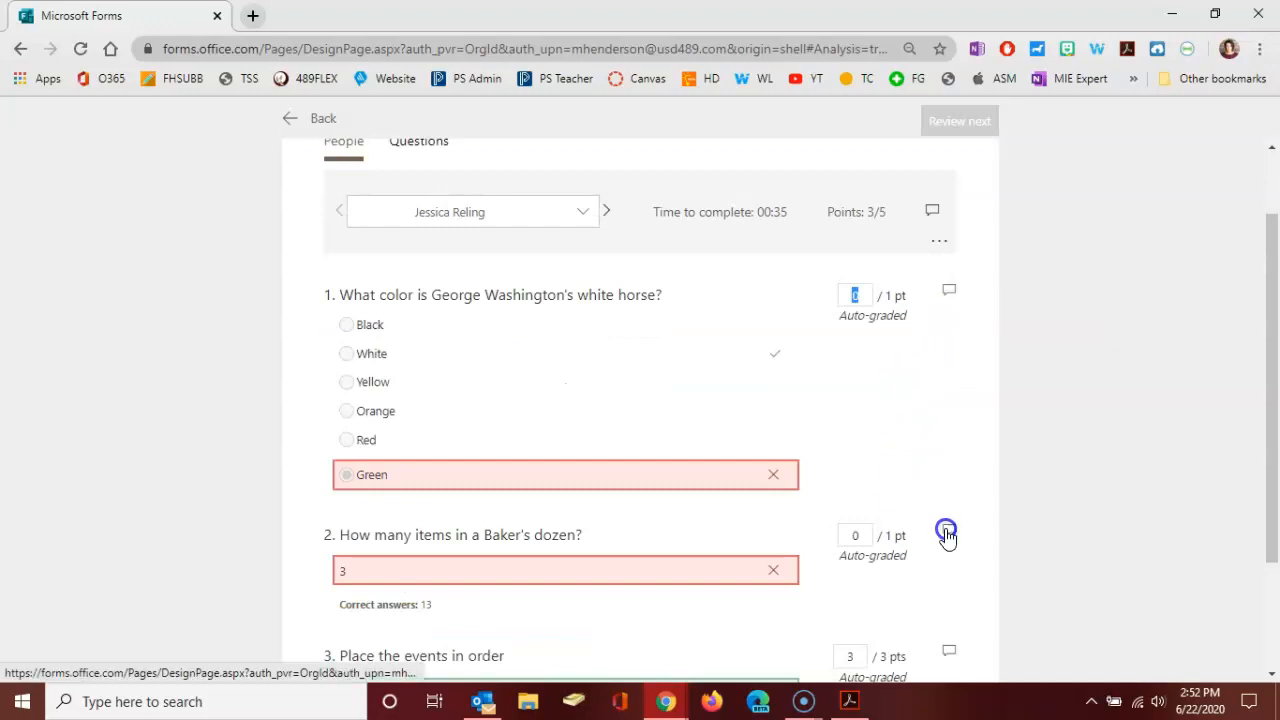
scroll(903, 491, down, 1)
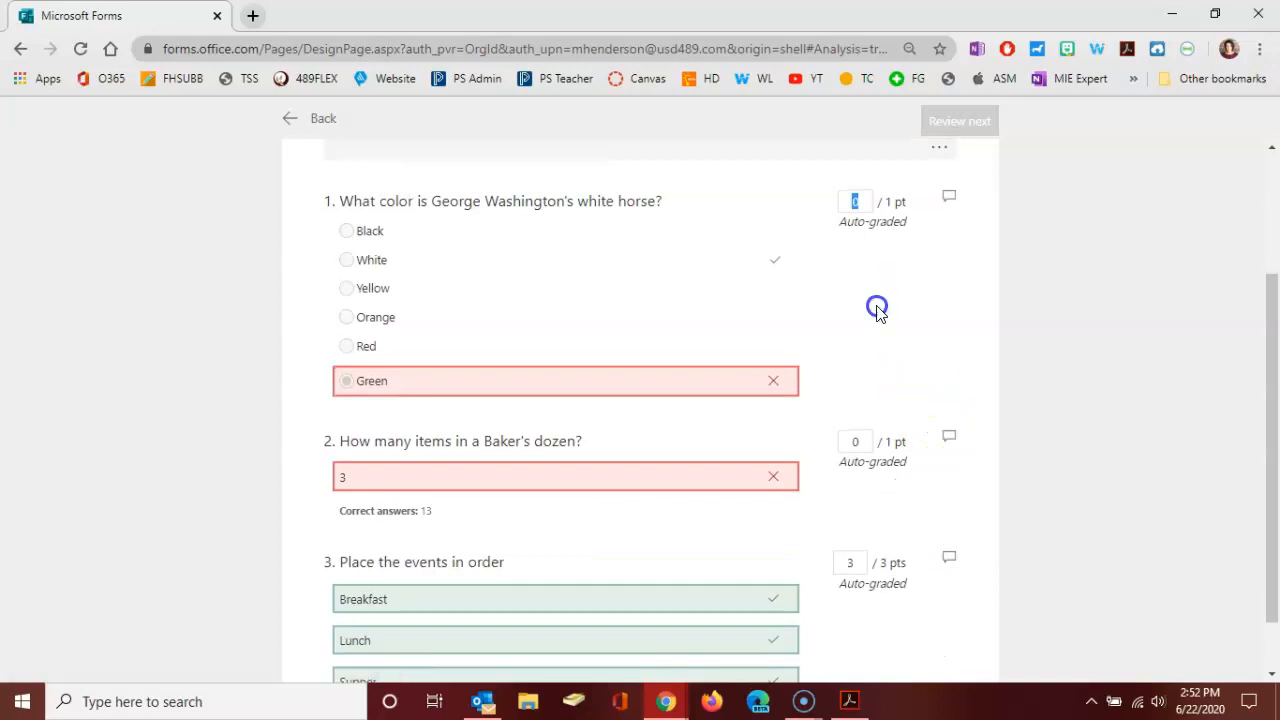
scroll(876, 310, up, 1)
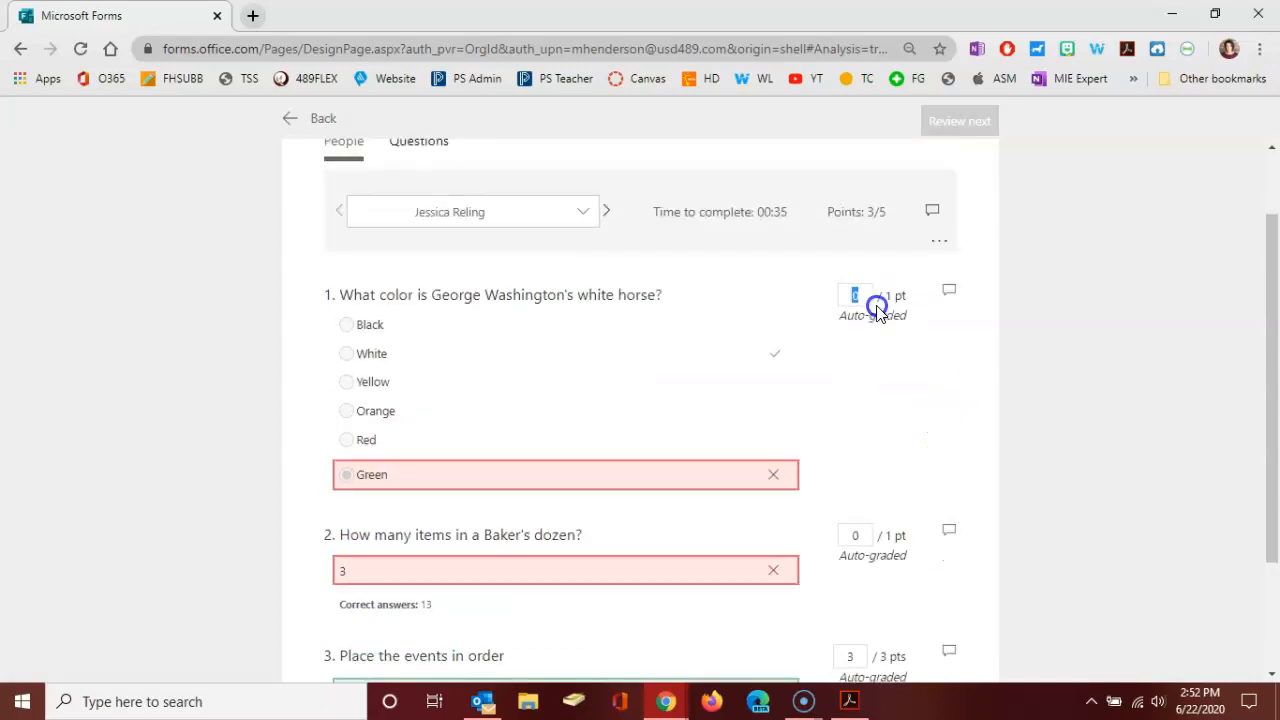
click(936, 243)
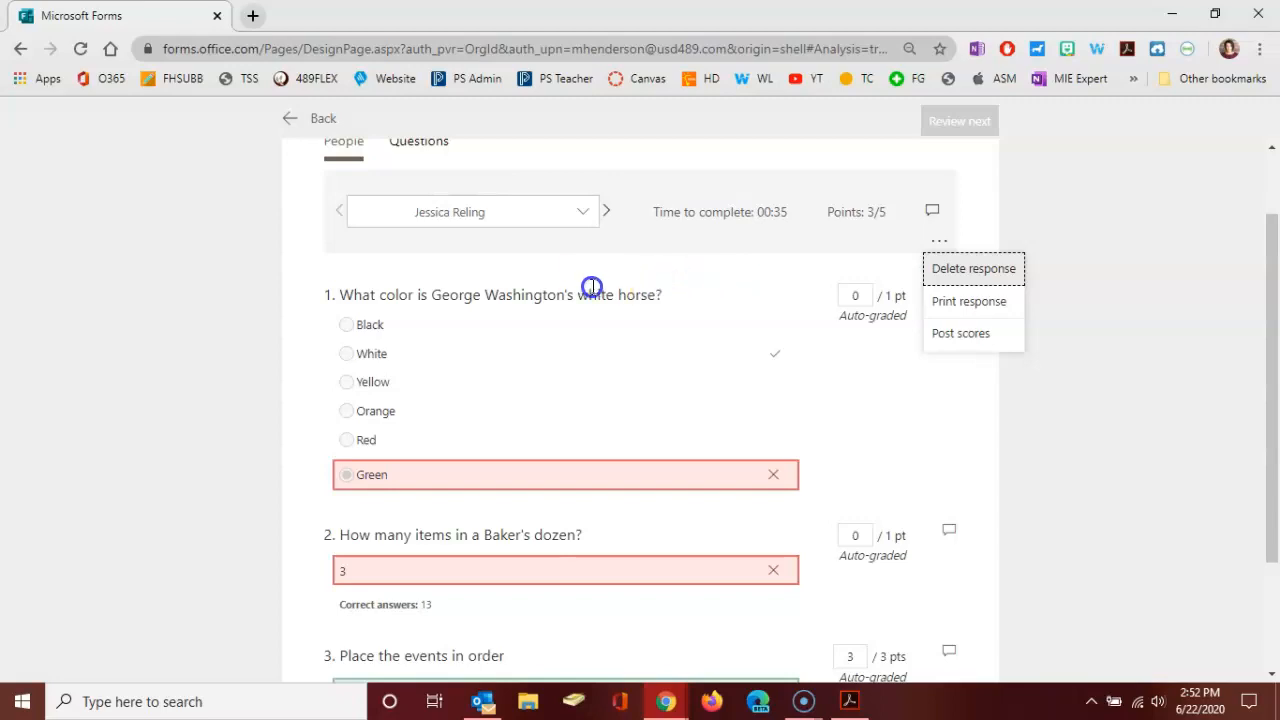
Switch the review to the sixth numbered respondent and bring up their answer to the event-ordering question
click(494, 212)
scroll(487, 295, down, 3)
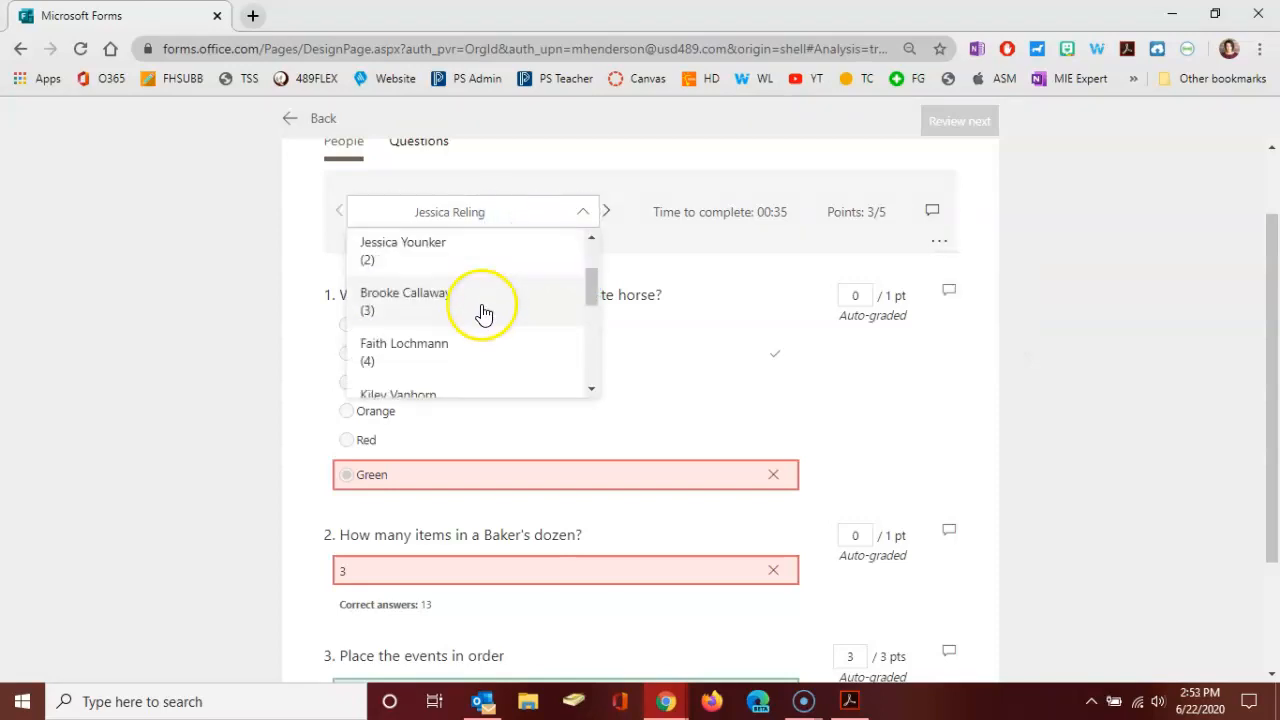
scroll(475, 295, down, 2)
scroll(466, 277, up, 3)
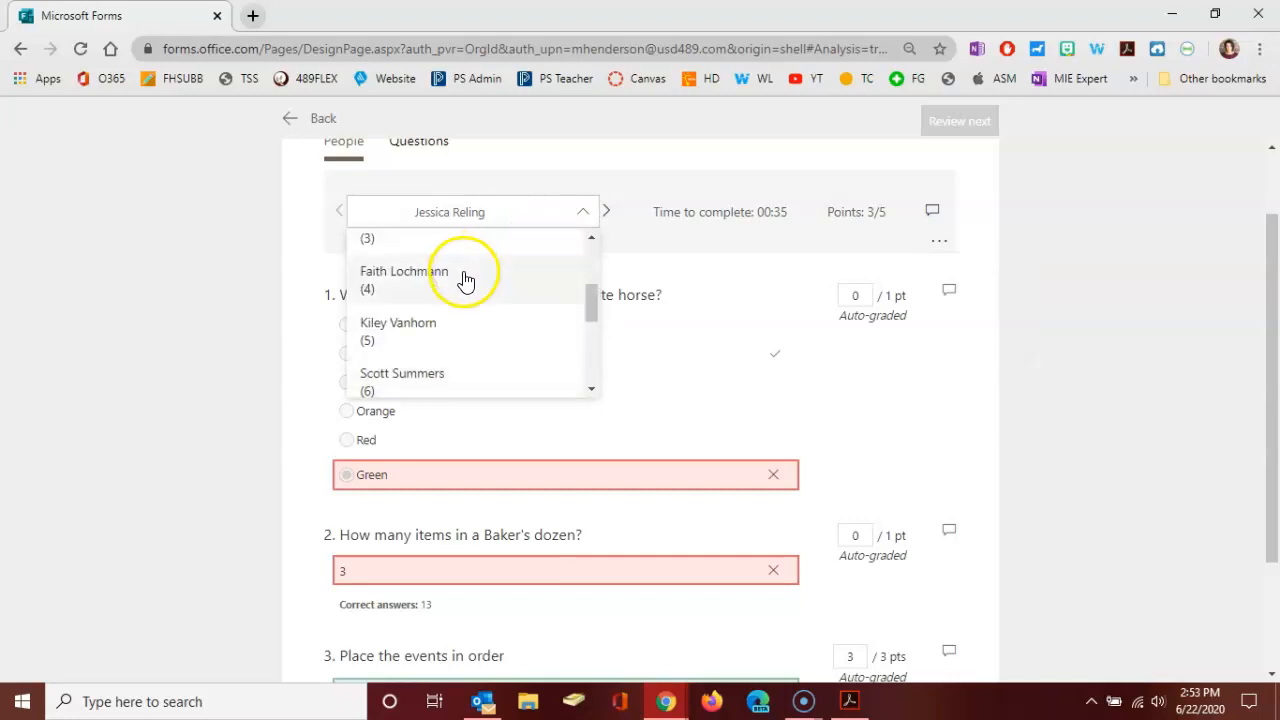
click(466, 275)
scroll(565, 395, down, 2)
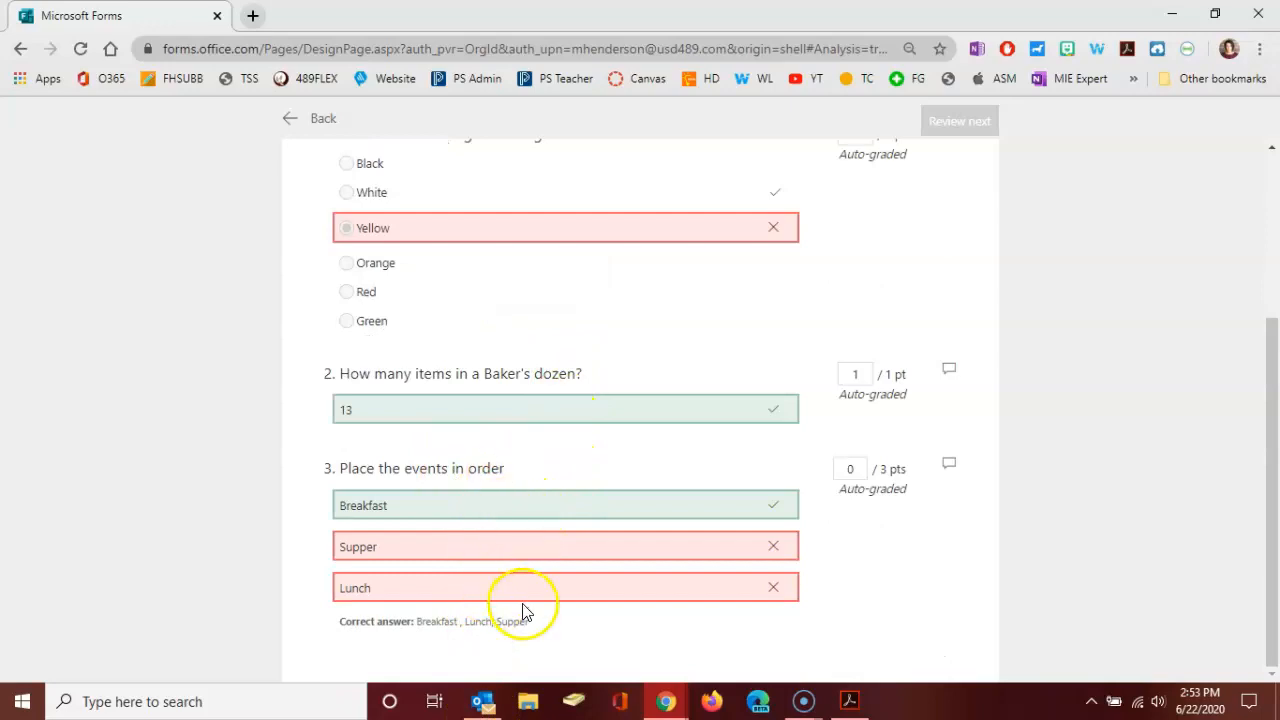
Set this respondent's score for question 3, "Place the events in order", to 1 point
click(856, 466)
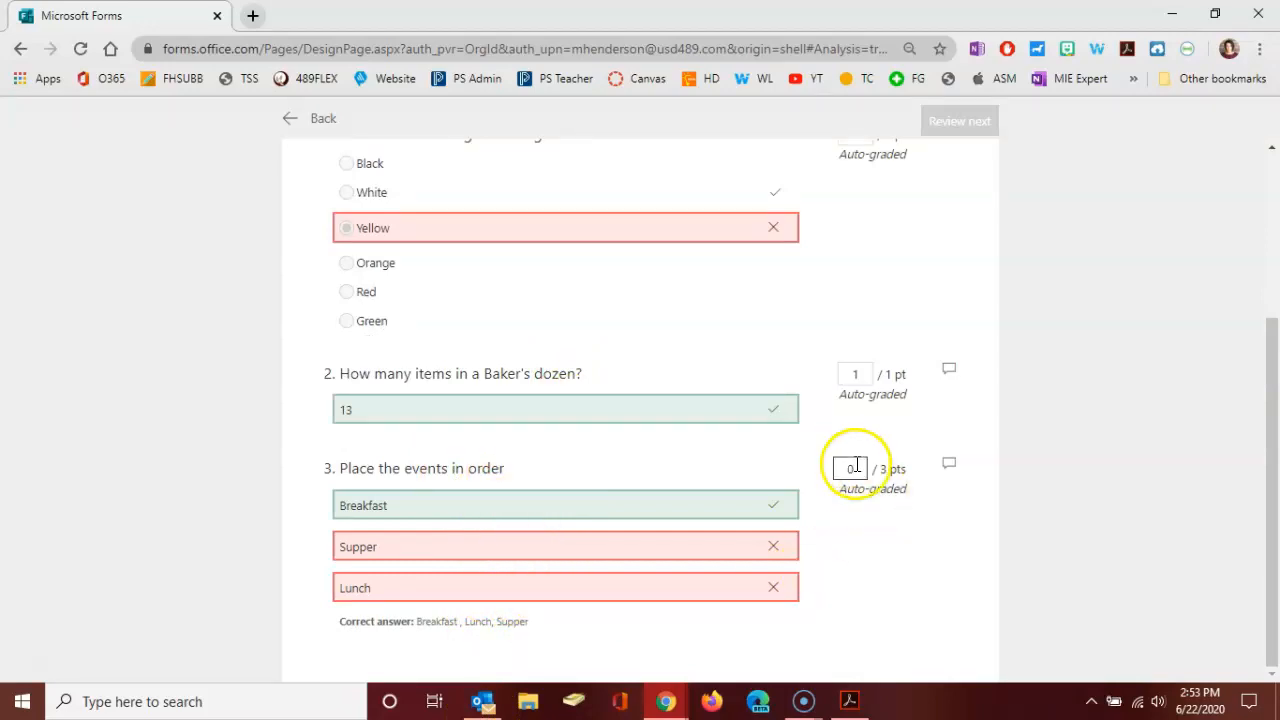
double_click(847, 466)
text(1)
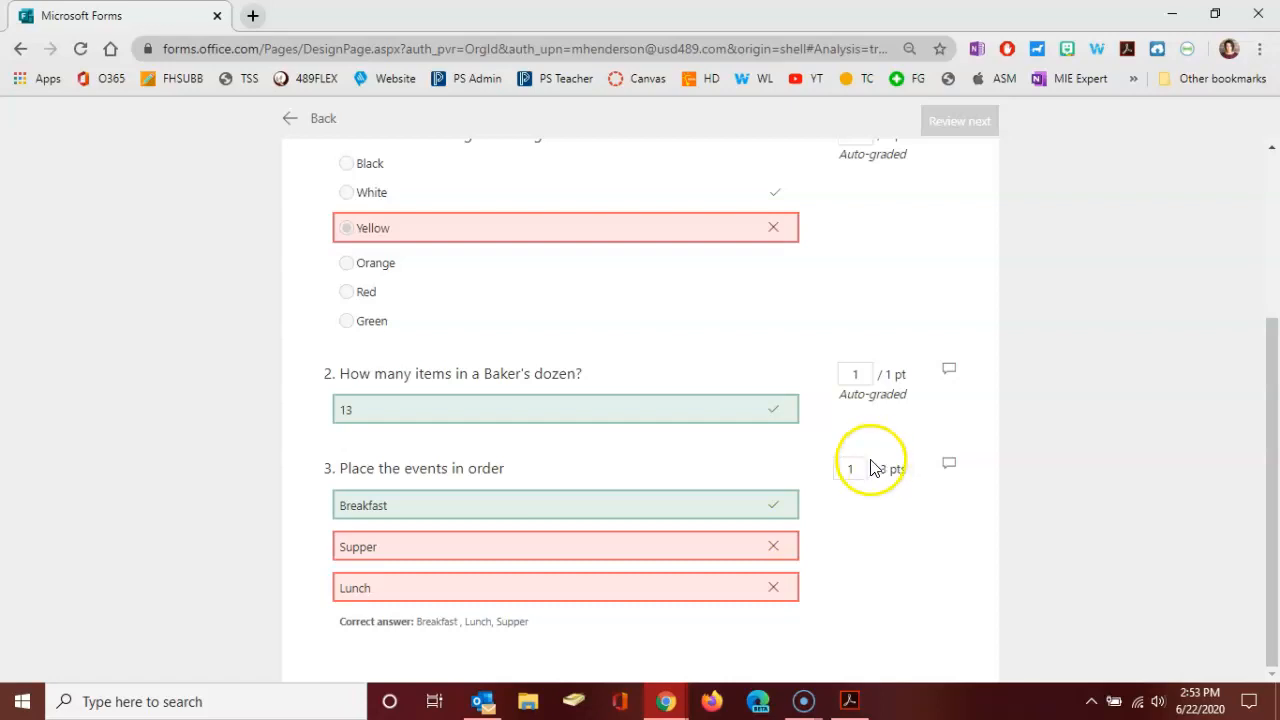
click(883, 508)
scroll(883, 508, up, 3)
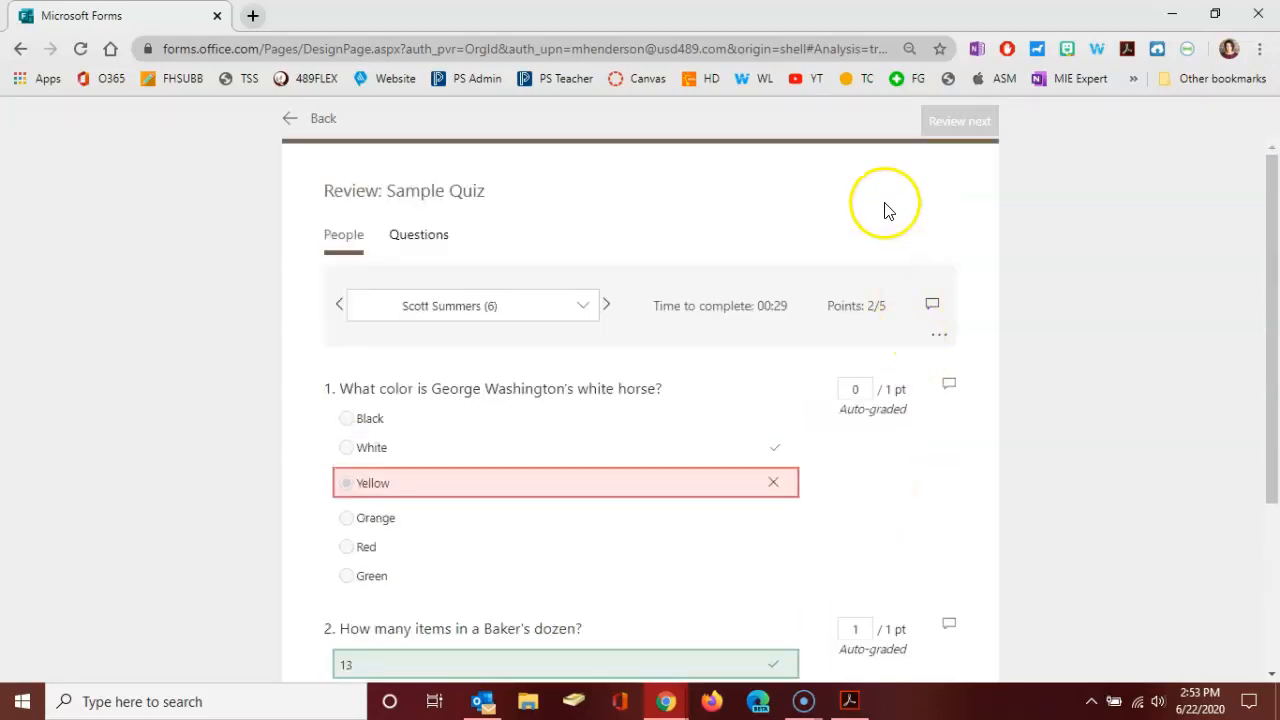
Browse forward and backward through the neighbouring respondents' reviews and examine their answers and scores, ending on the tenth numbered respondent
click(606, 307)
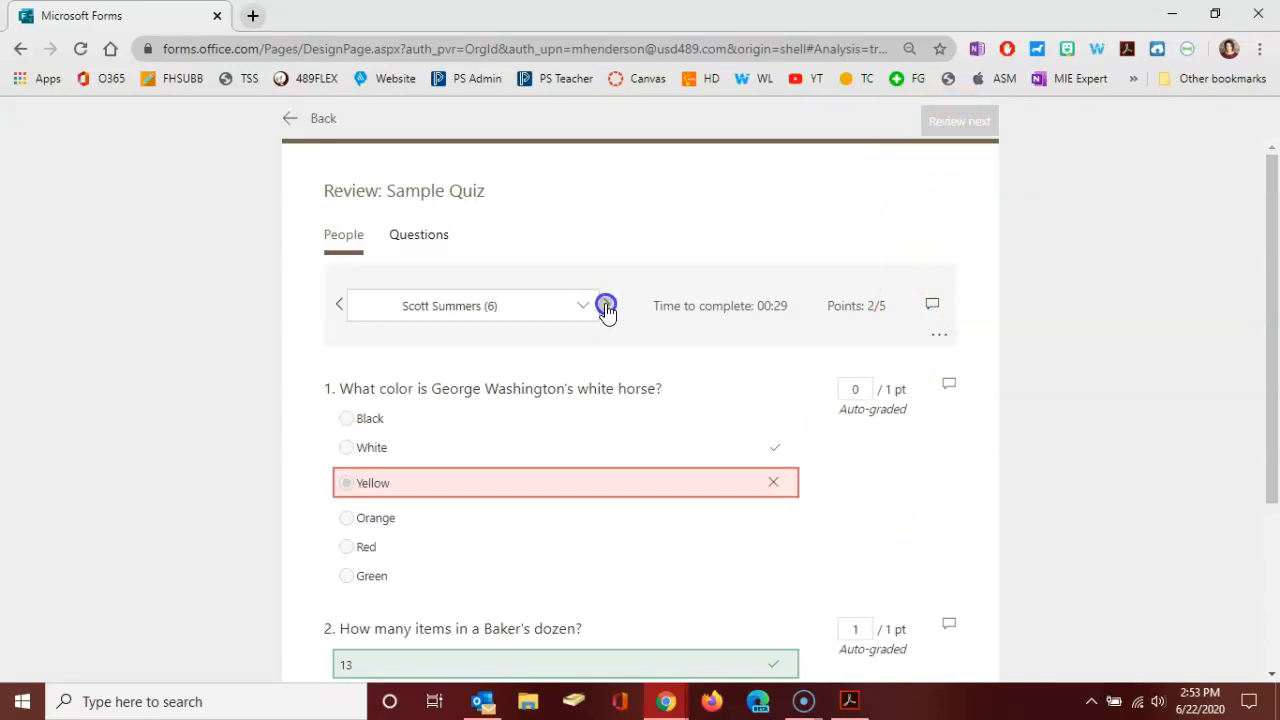
click(606, 307)
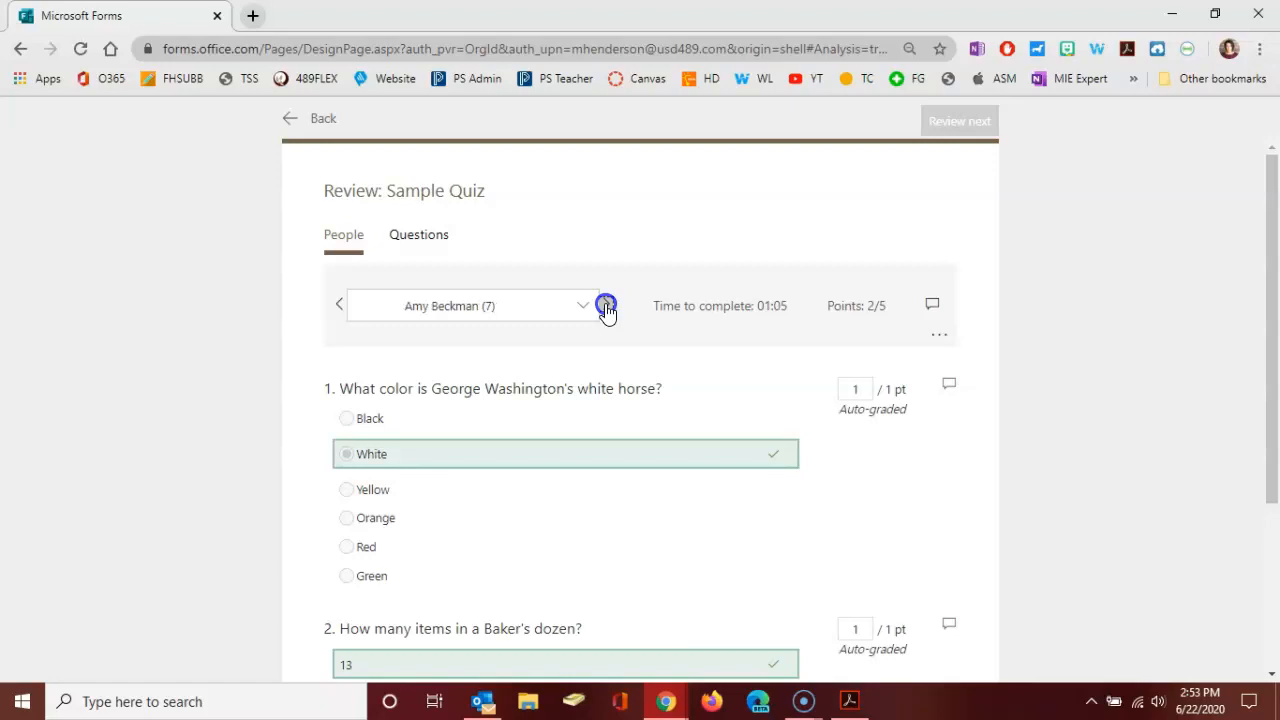
click(606, 307)
click(606, 307)
click(339, 306)
click(339, 306)
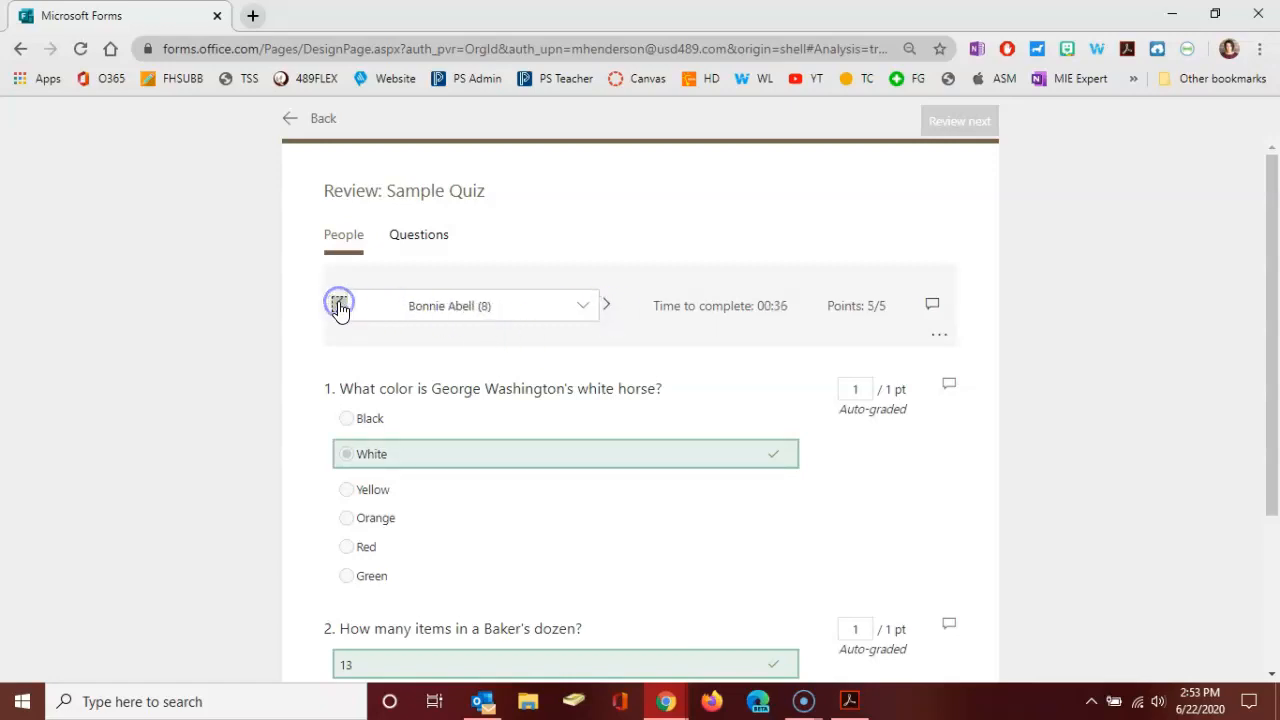
click(339, 306)
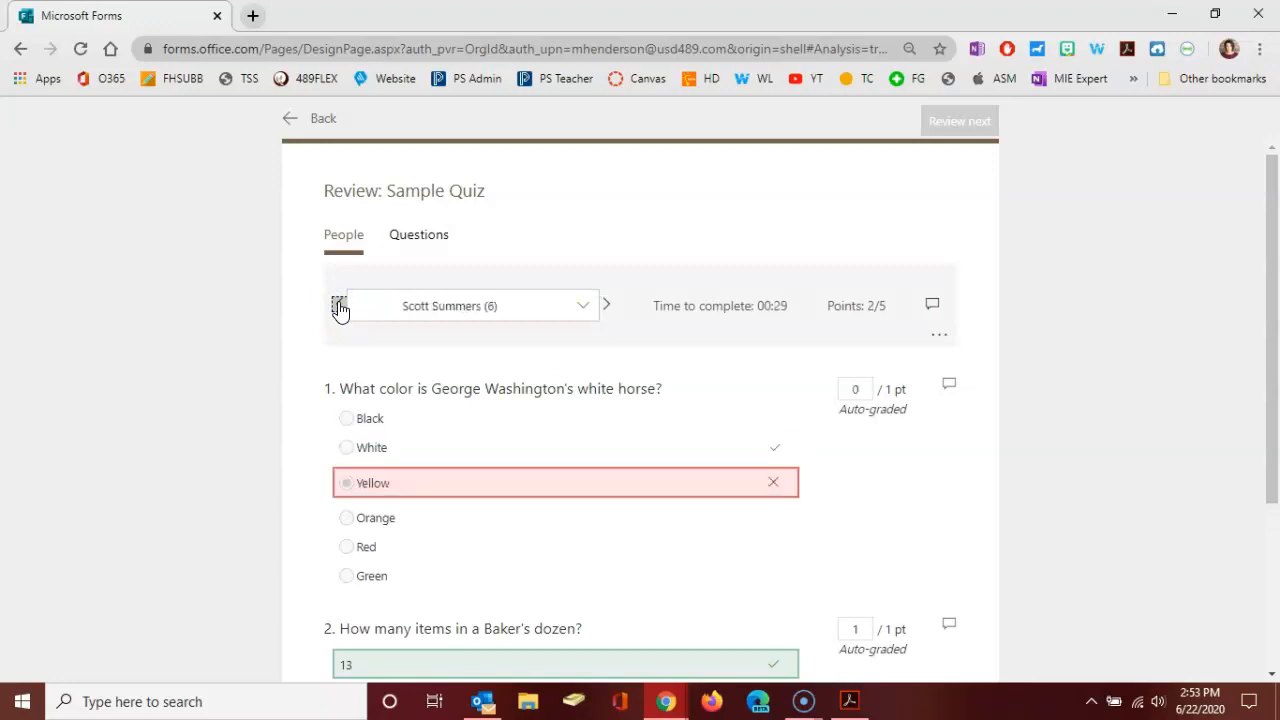
scroll(526, 391, down, 3)
scroll(526, 391, up, 3)
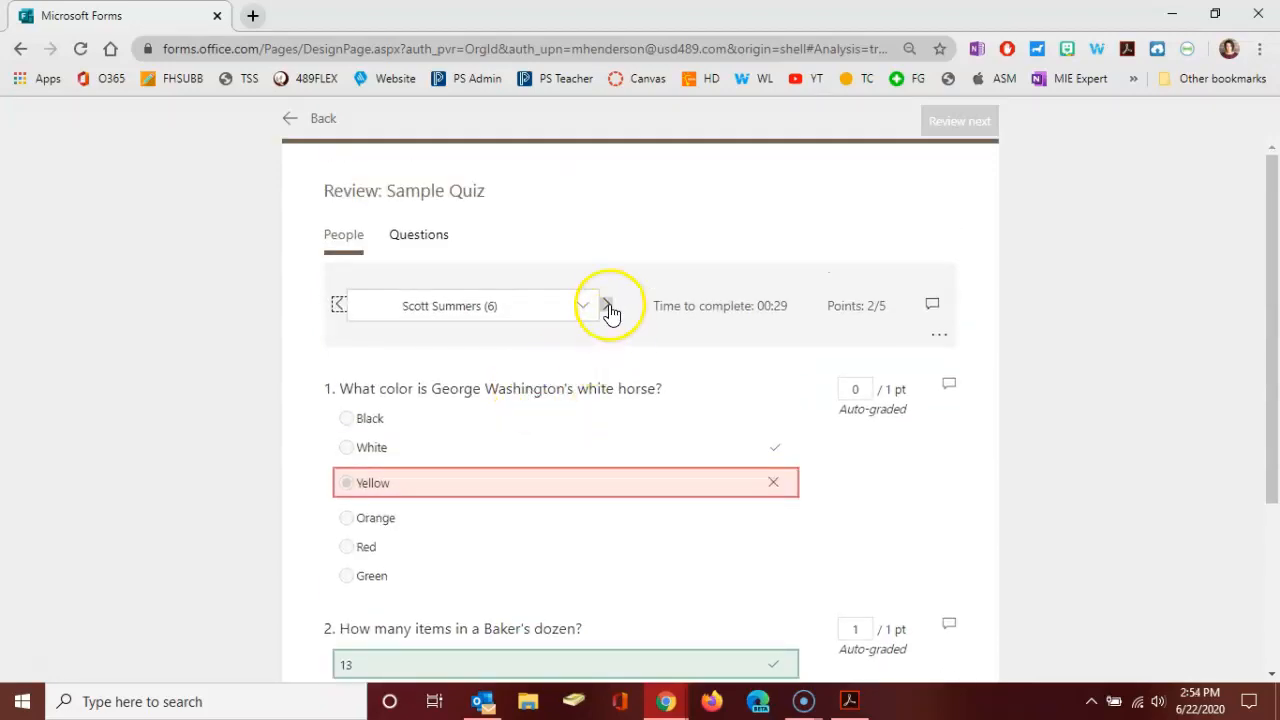
click(606, 306)
click(606, 306)
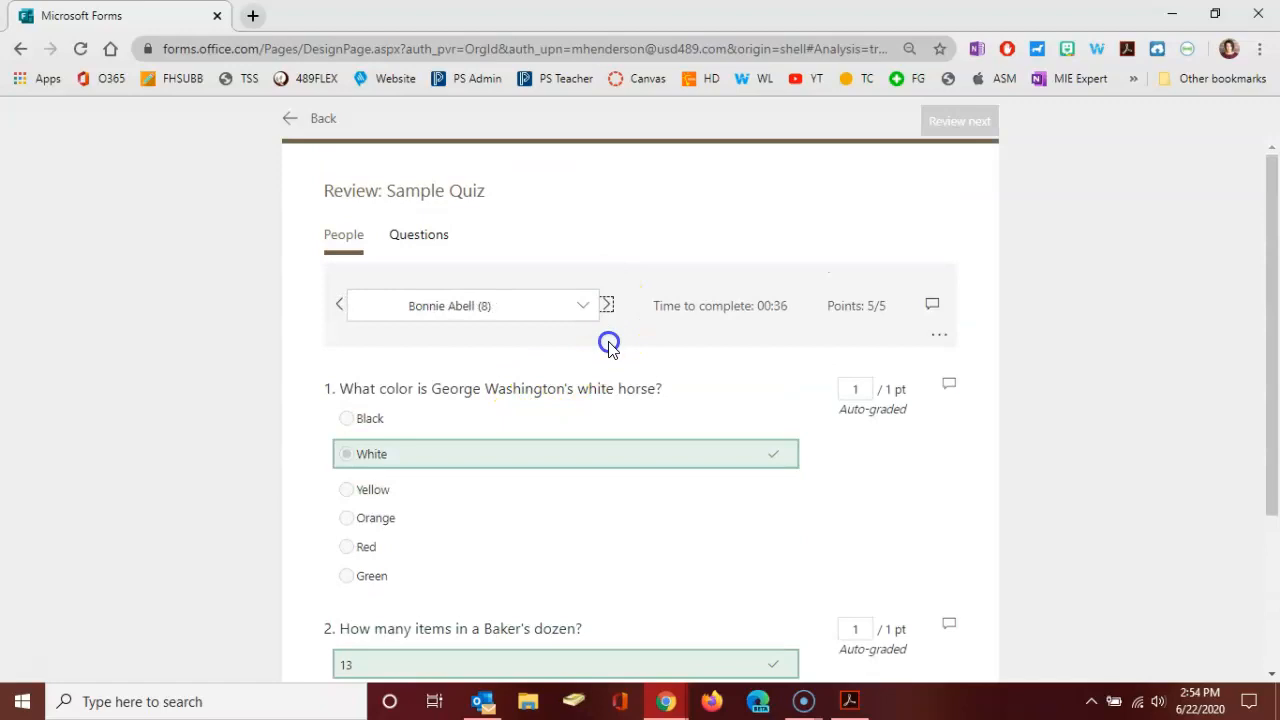
scroll(608, 357, down, 3)
scroll(608, 360, up, 2)
scroll(620, 320, up, 1)
click(607, 304)
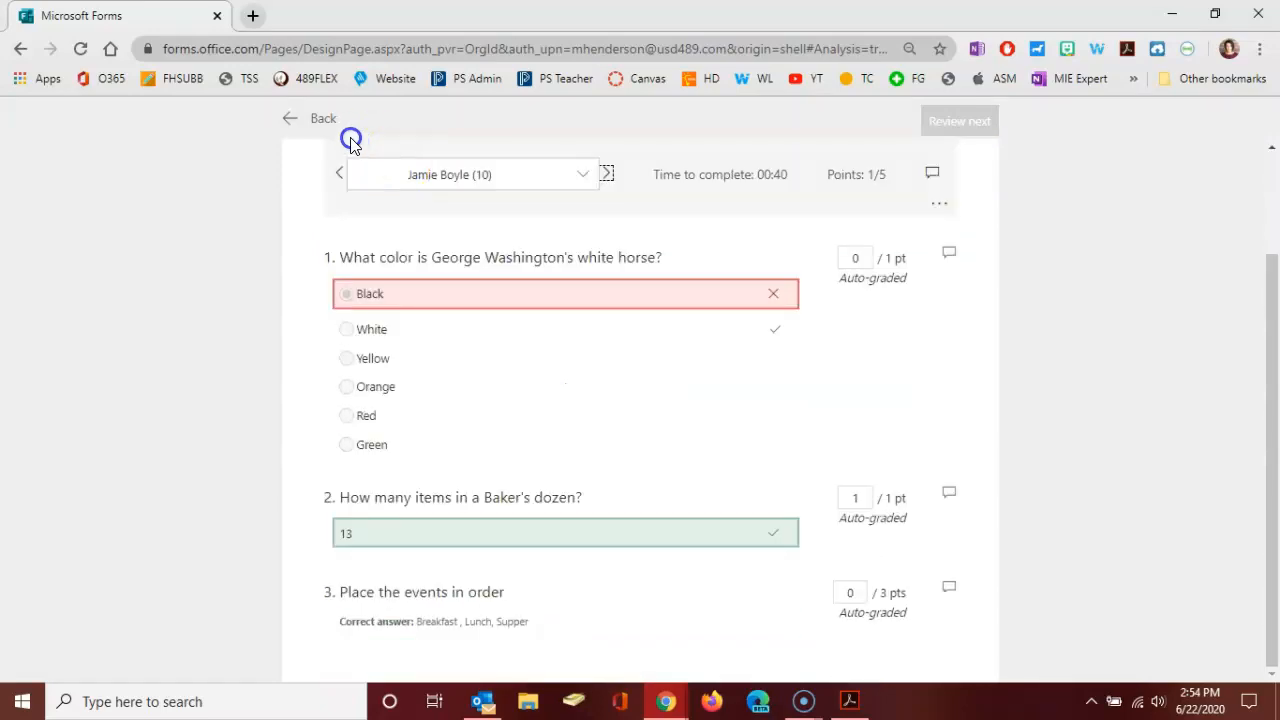
Leave the answer review, open the quiz's score posting page and select all respondents in the grades list
click(322, 118)
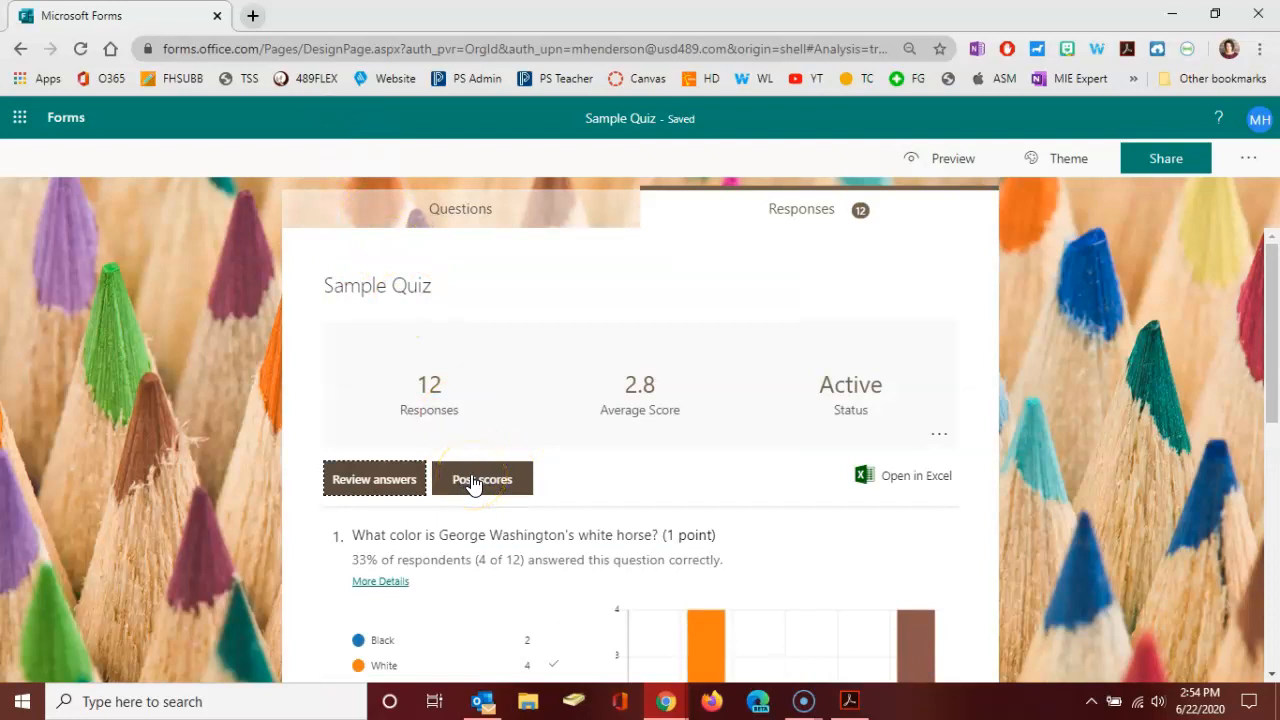
click(474, 481)
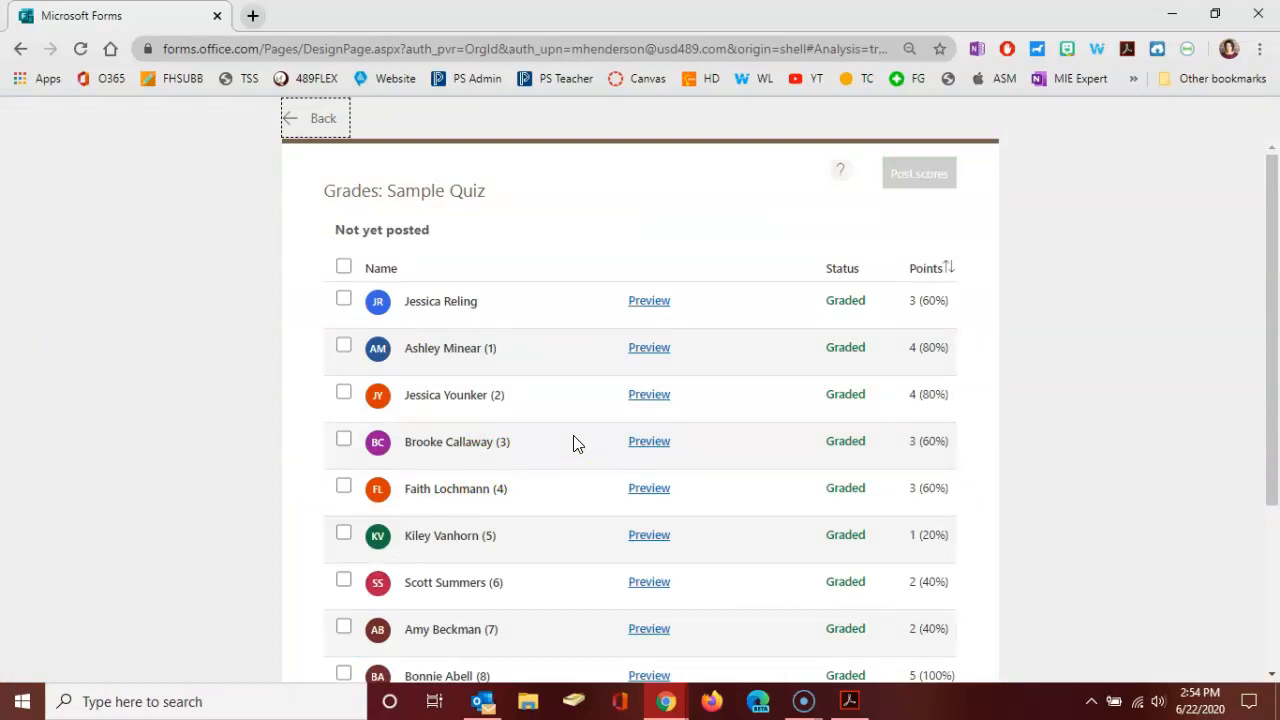
click(343, 345)
click(341, 398)
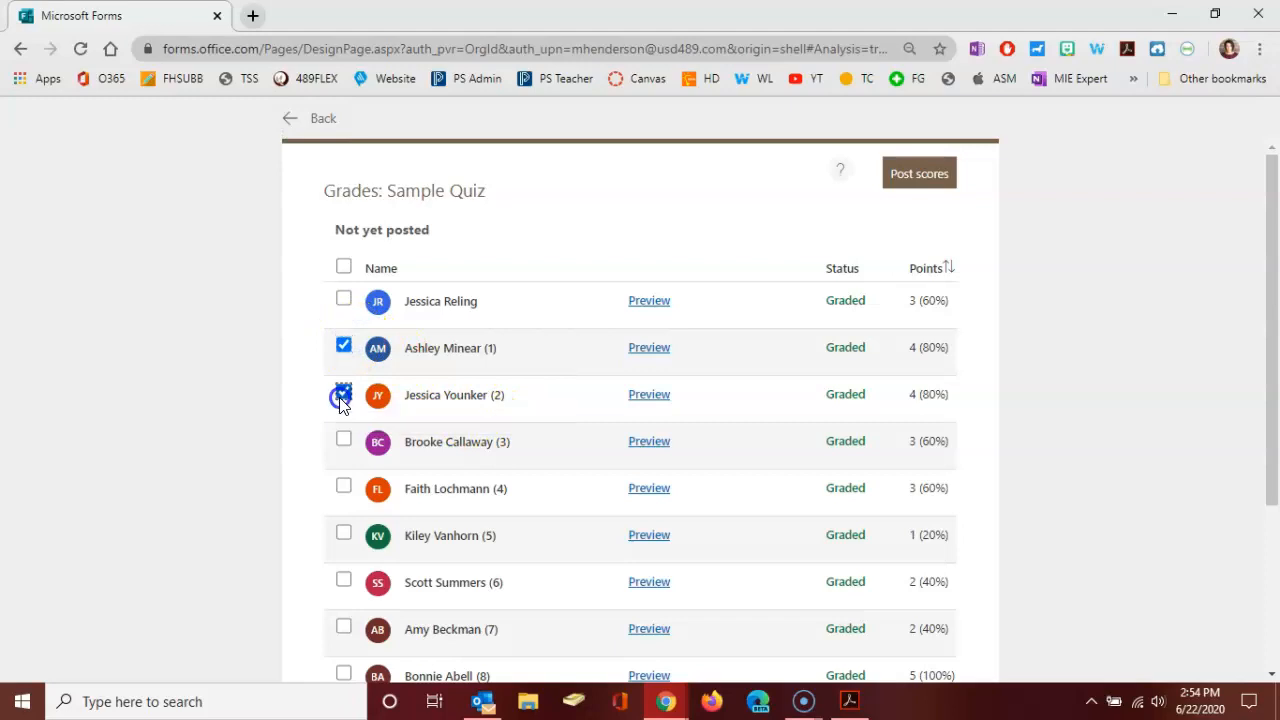
click(343, 267)
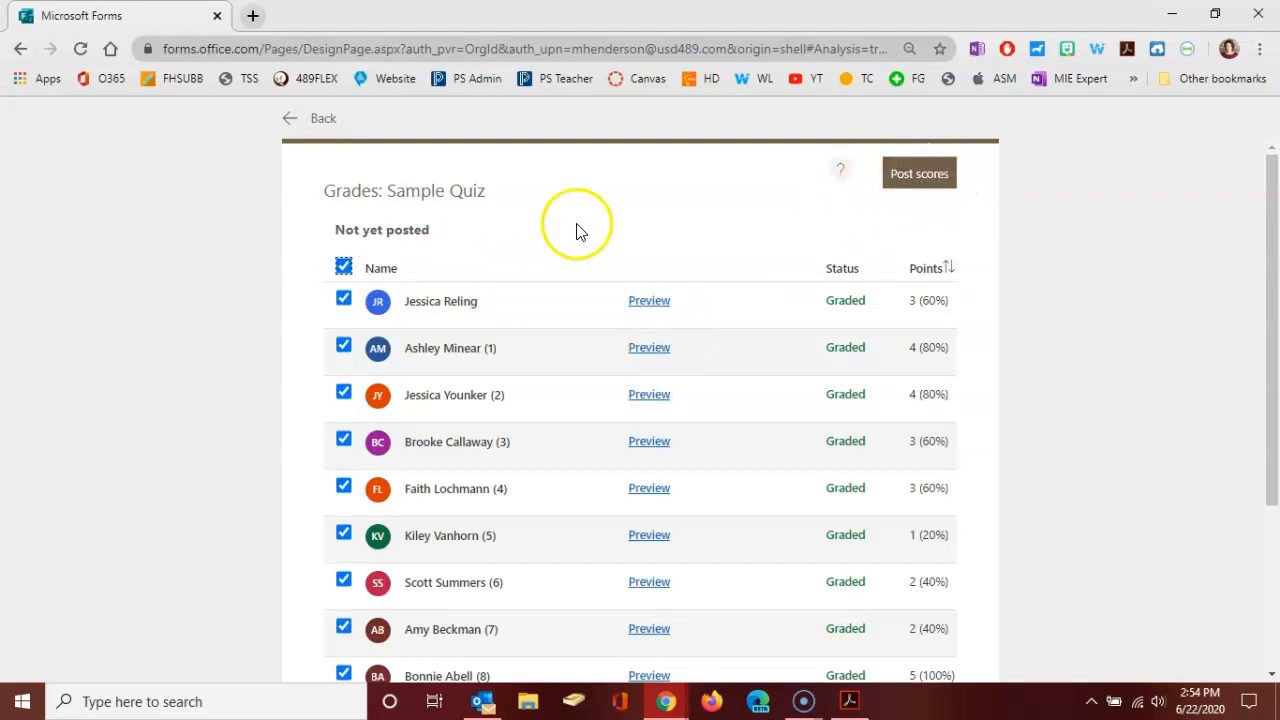
Preview the first listed respondent's graded quiz, examine it through question 3, and return to the grades list
scroll(582, 254, down, 1)
scroll(600, 240, up, 1)
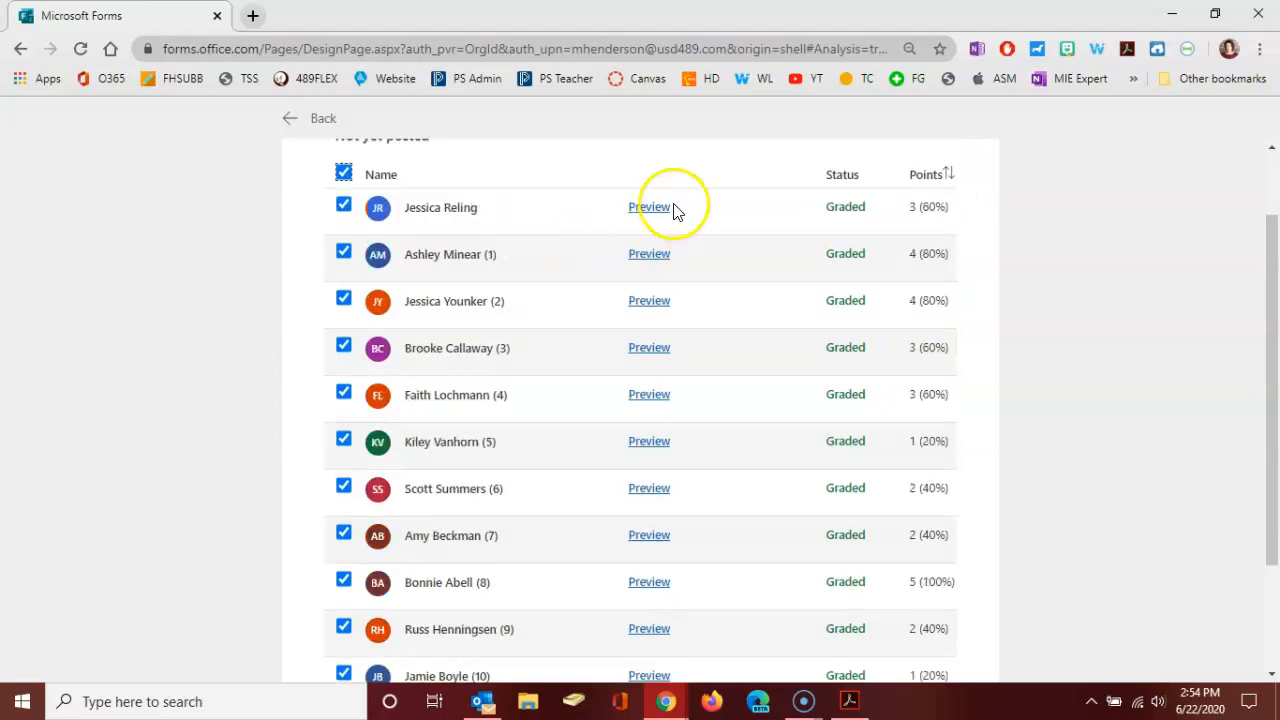
click(644, 208)
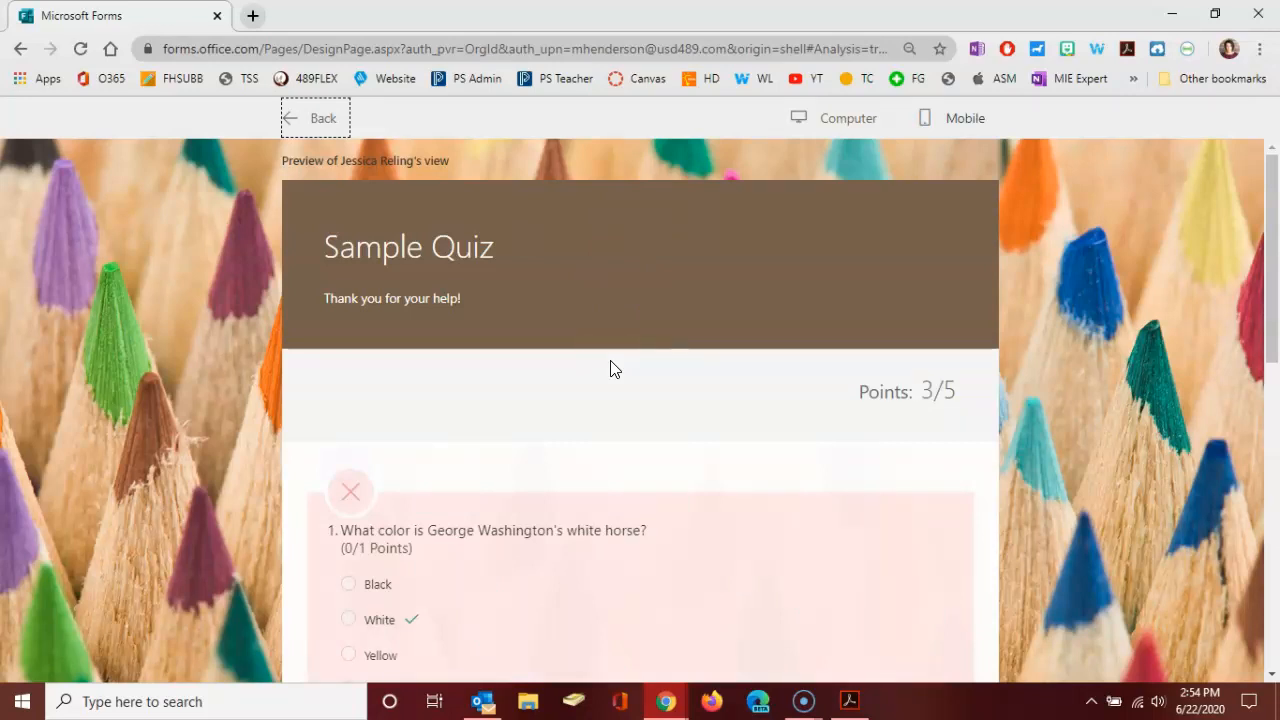
scroll(613, 371, down, 8)
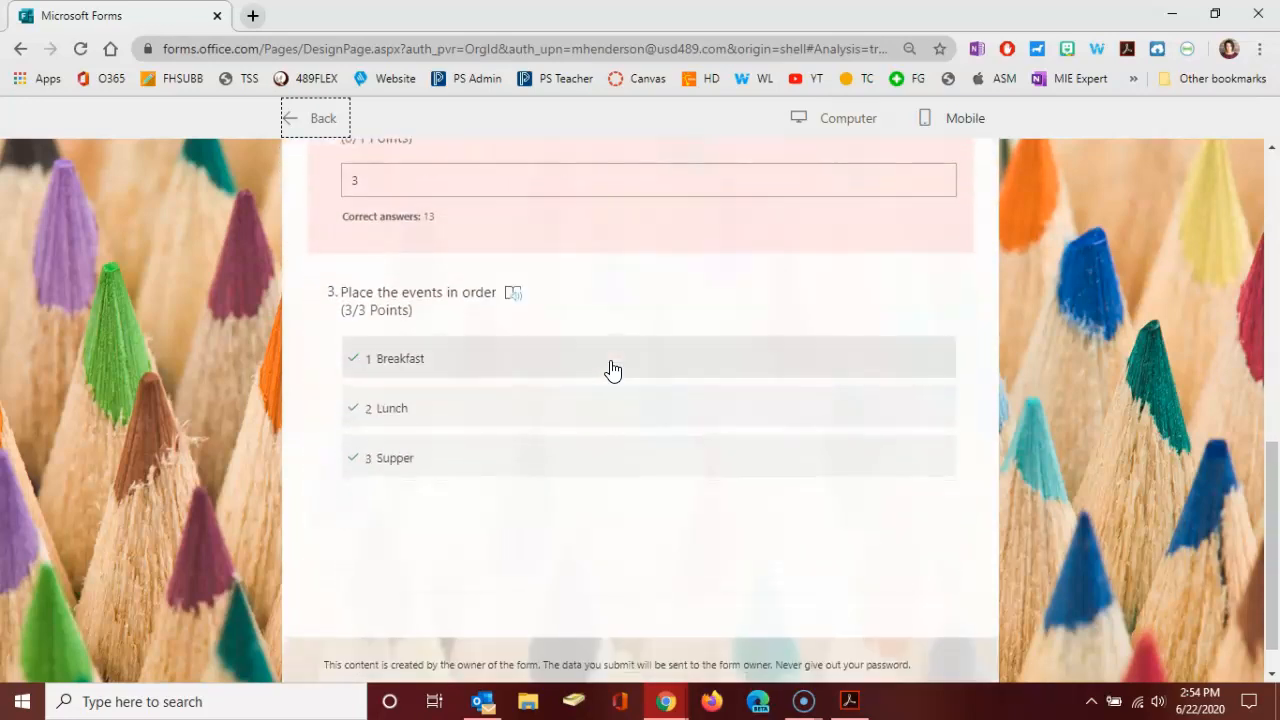
scroll(613, 371, up, 8)
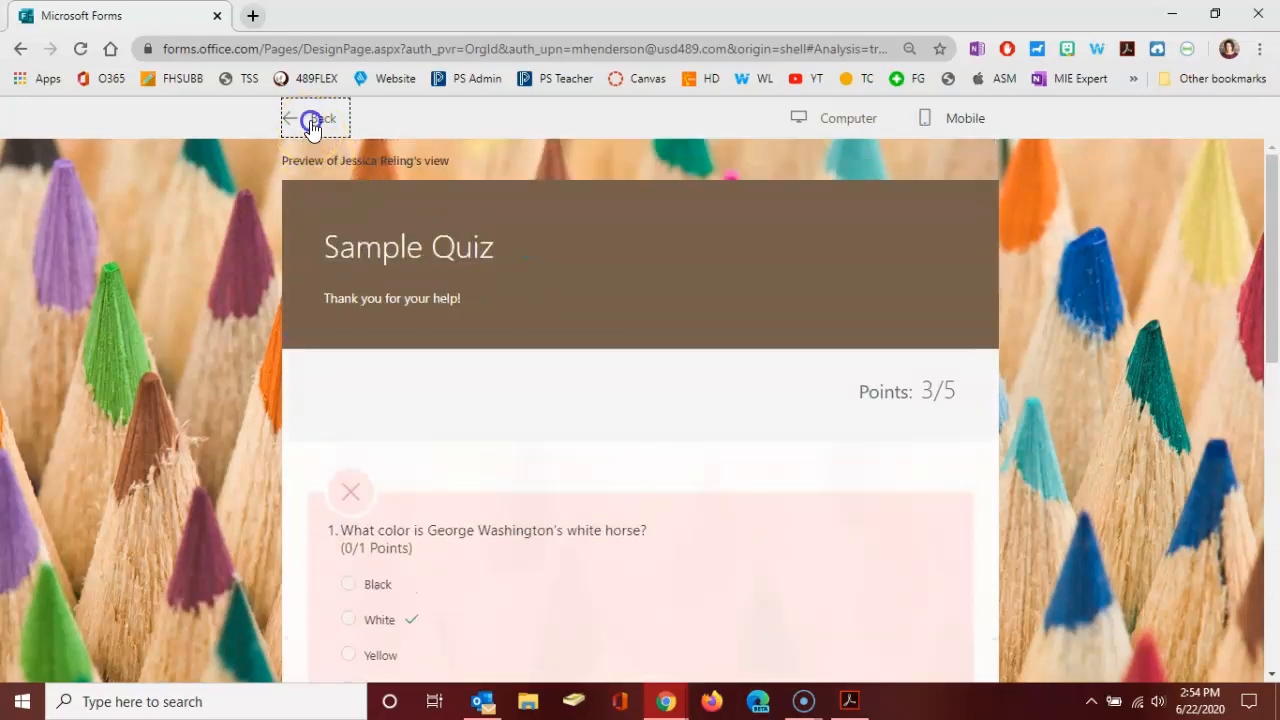
click(308, 120)
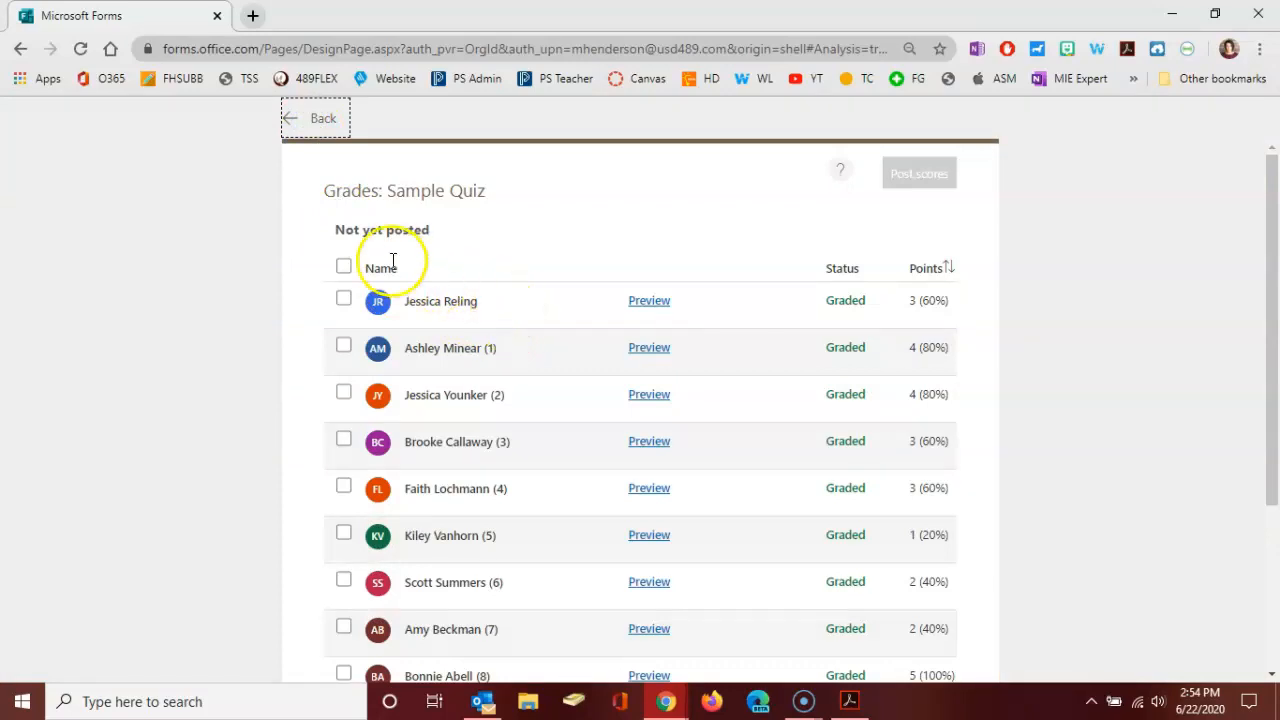
Select all respondents in the Sample Quiz grades list again and post their scores
click(343, 268)
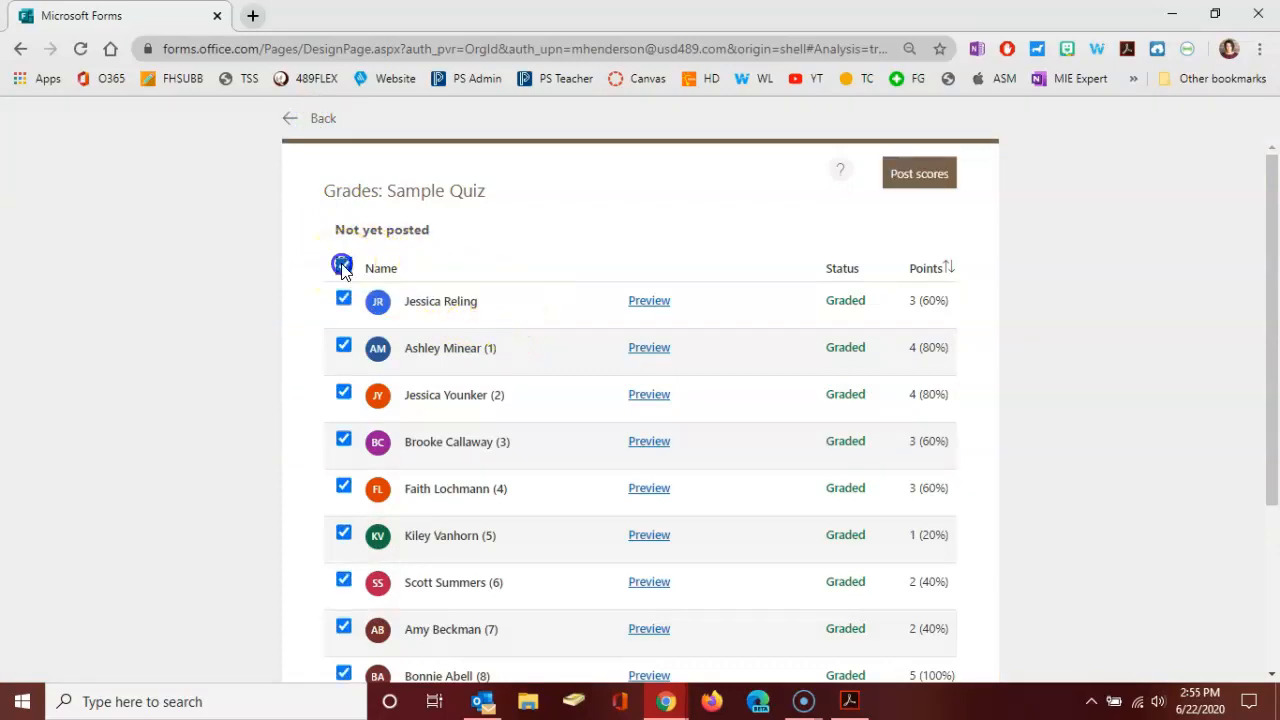
click(917, 180)
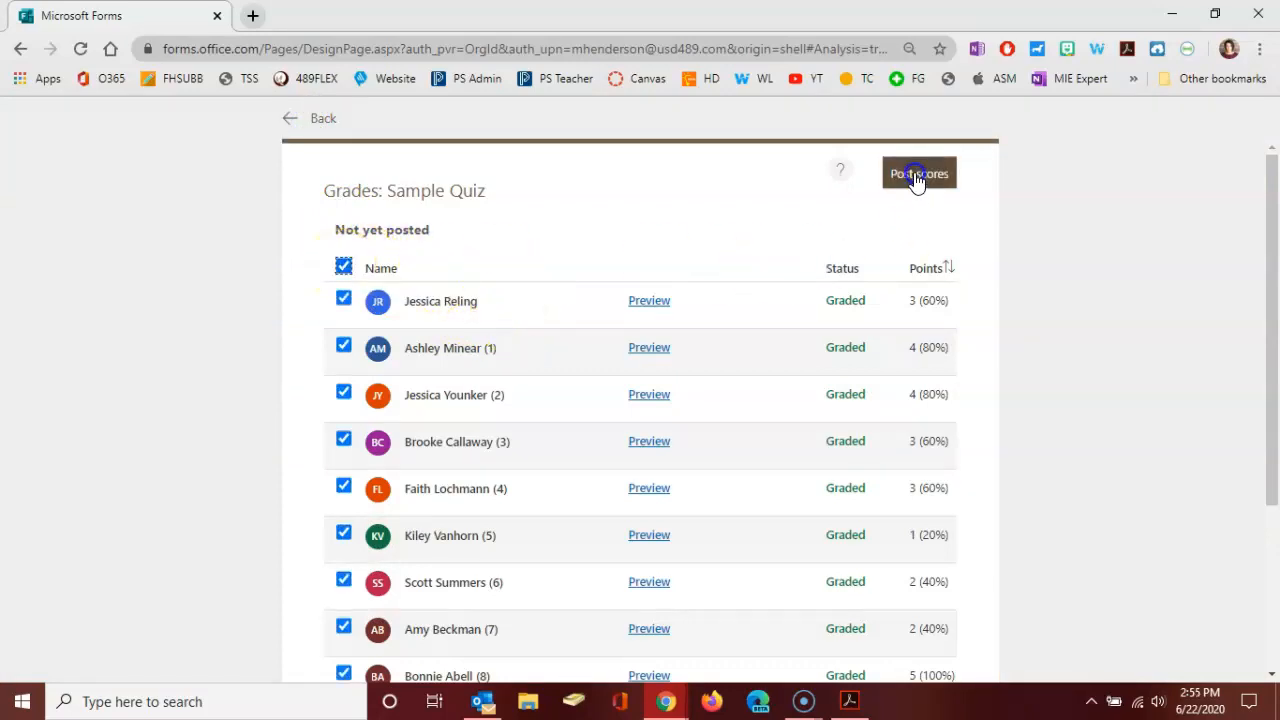